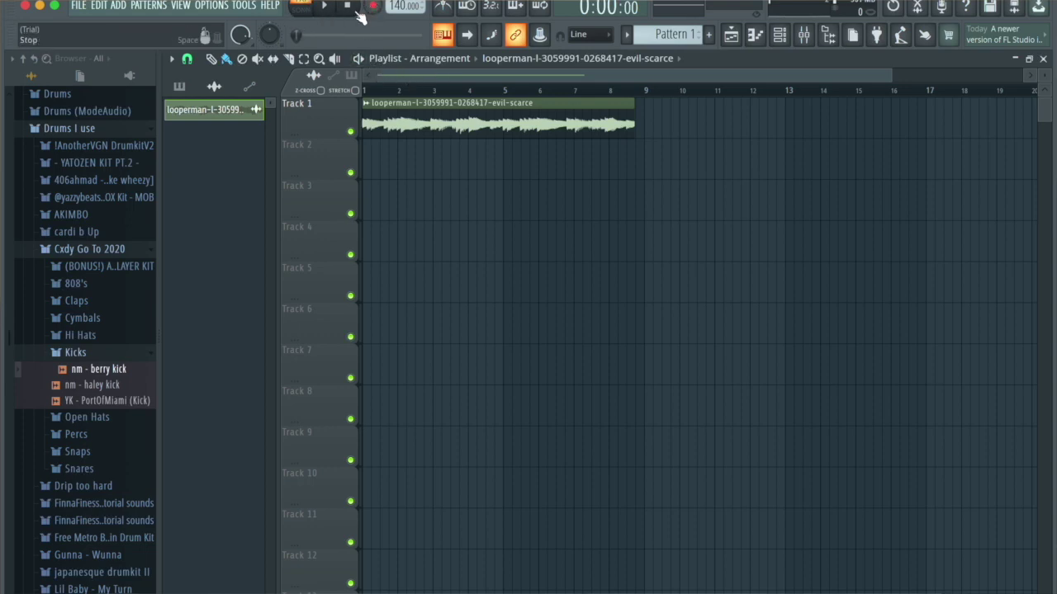
Switch to song mode, audition the loop, set 145 BPM, and place Pattern 1 on Track 2 at bar 1.
{"action": "left_click", "coordinate": [302, 10]}
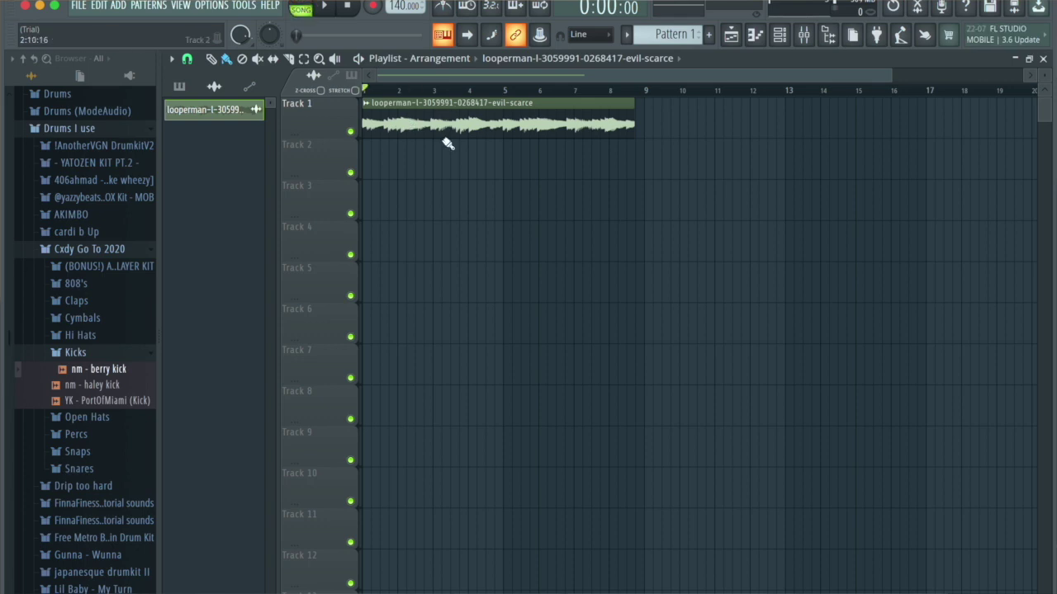
{"action": "left_click_drag", "start_coordinate": [369, 91], "coordinate": [319, 83]}
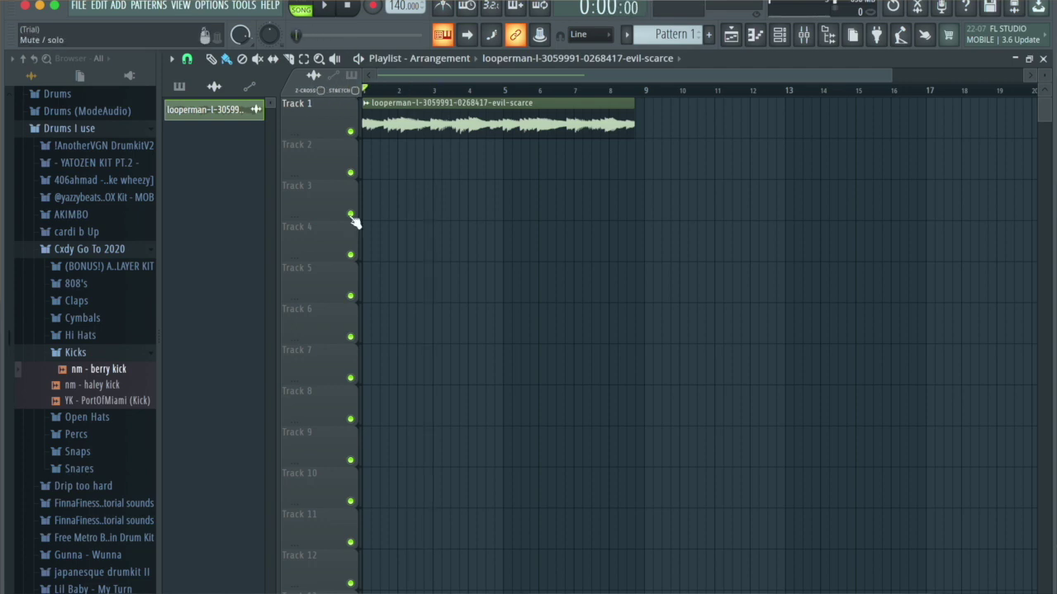
{"action": "key", "text": "space"}
{"action": "key", "text": "XF86AudioRaiseVolume"}
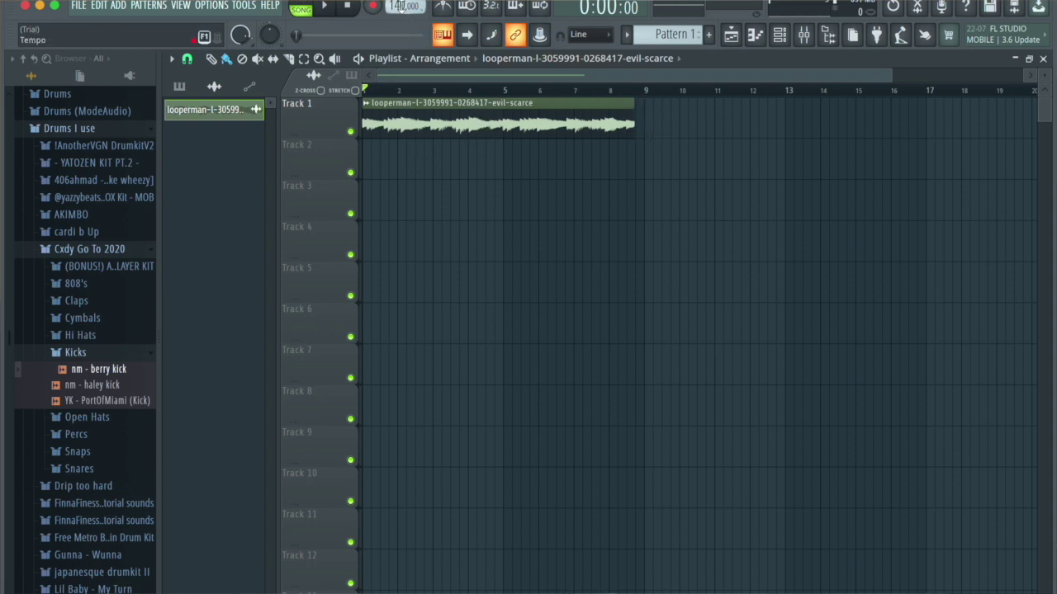
{"action": "scroll", "coordinate": [403, 6], "scroll_direction": "up", "scroll_amount": 3}
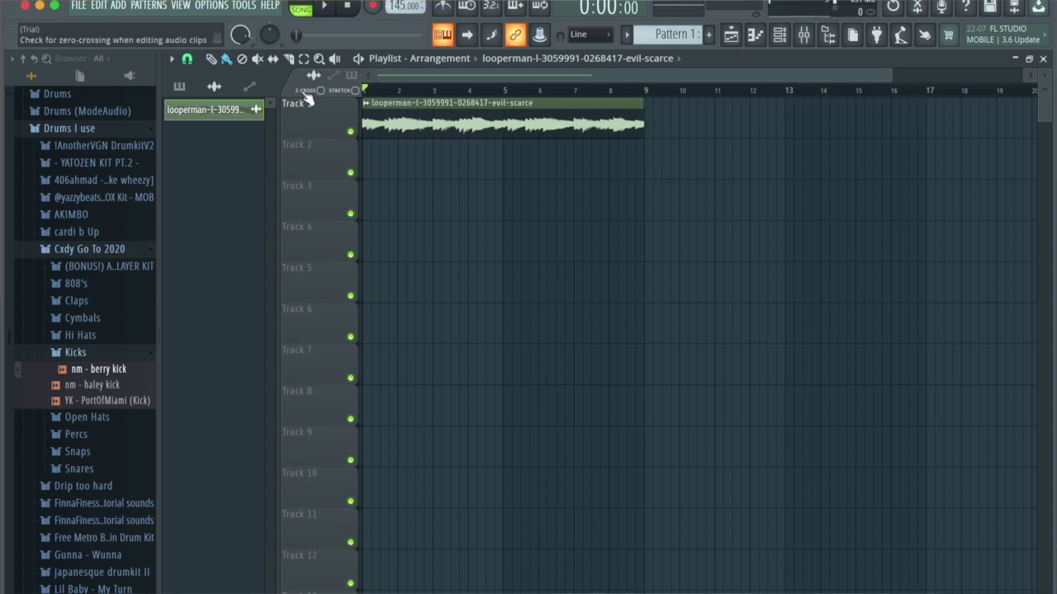
{"action": "left_click", "coordinate": [179, 86]}
{"action": "left_click_drag", "start_coordinate": [192, 107], "coordinate": [366, 170]}
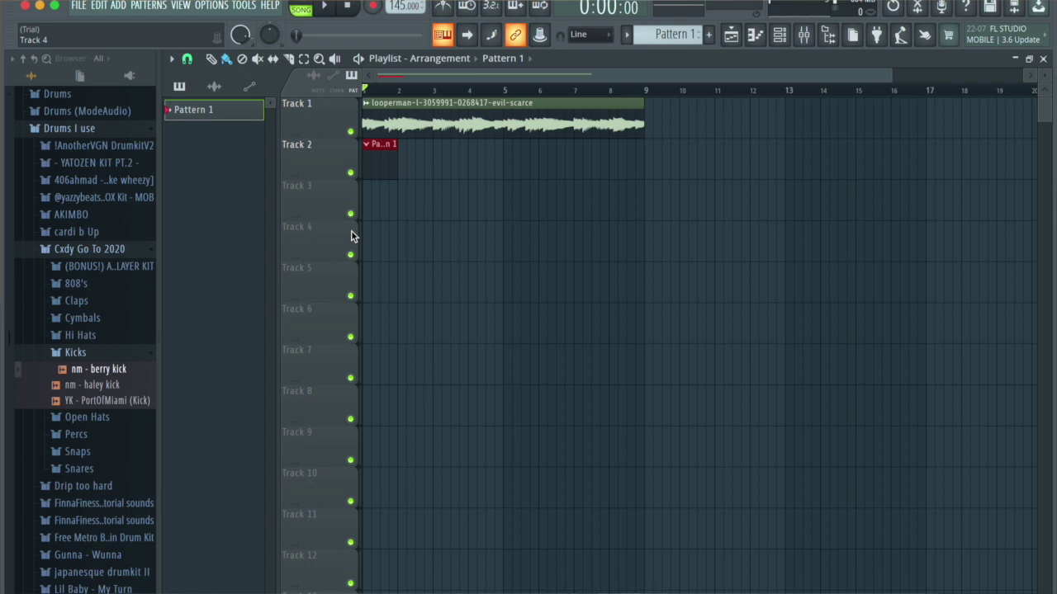
Load the !clap MIDI and the [BBS] Snare_Boomin' sample into Pattern 1's channel rack.
{"action": "left_click", "coordinate": [75, 353]}
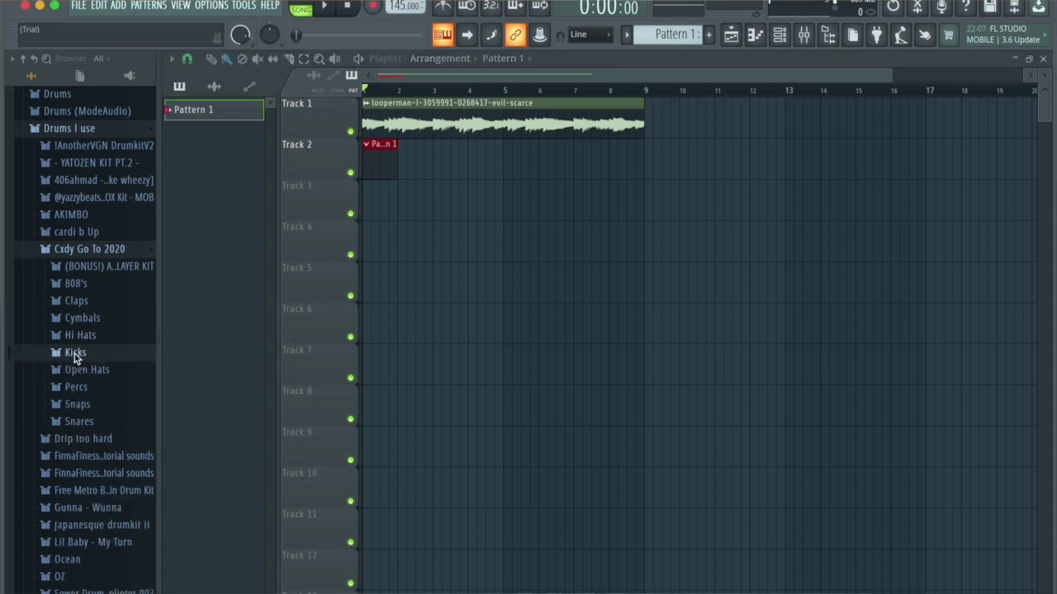
{"action": "left_click", "coordinate": [75, 353]}
{"action": "left_click", "coordinate": [75, 352]}
{"action": "left_click", "coordinate": [88, 334]}
{"action": "left_click", "coordinate": [88, 333]}
{"action": "left_click", "coordinate": [76, 302]}
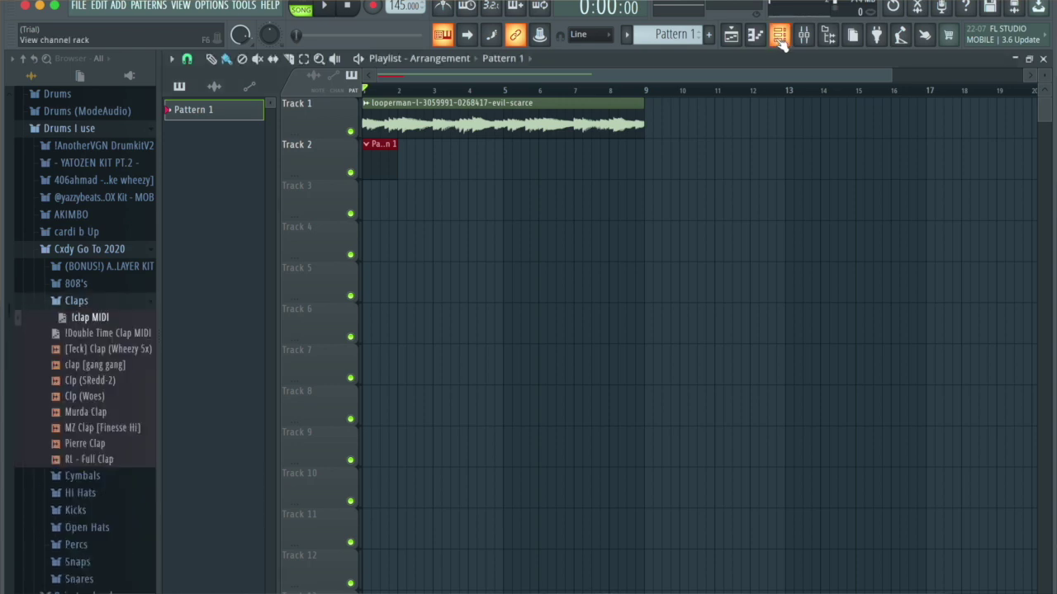
{"action": "left_click", "coordinate": [779, 36]}
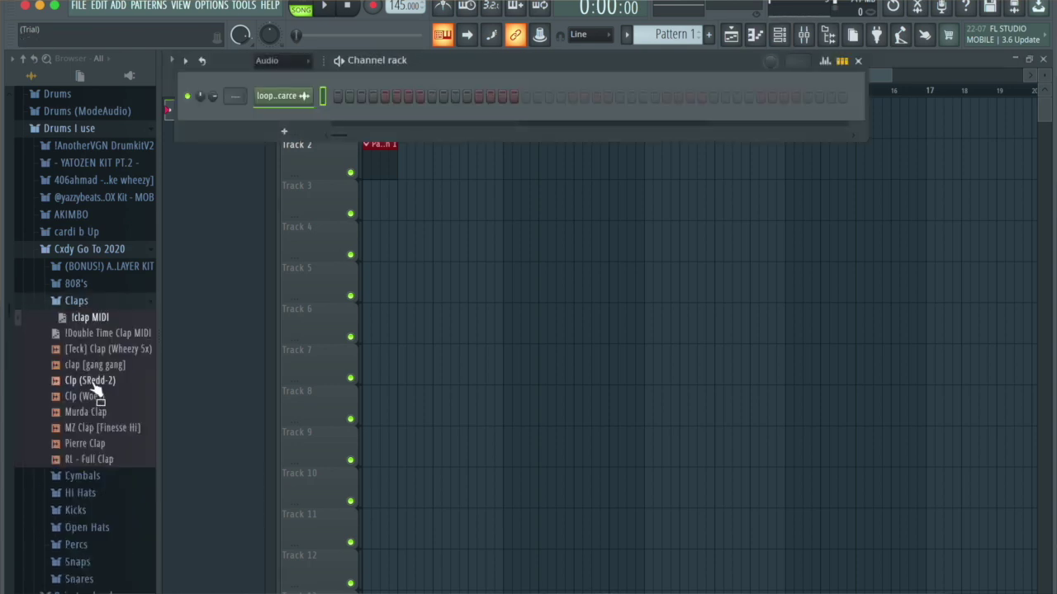
{"action": "left_click_drag", "start_coordinate": [103, 321], "coordinate": [303, 106]}
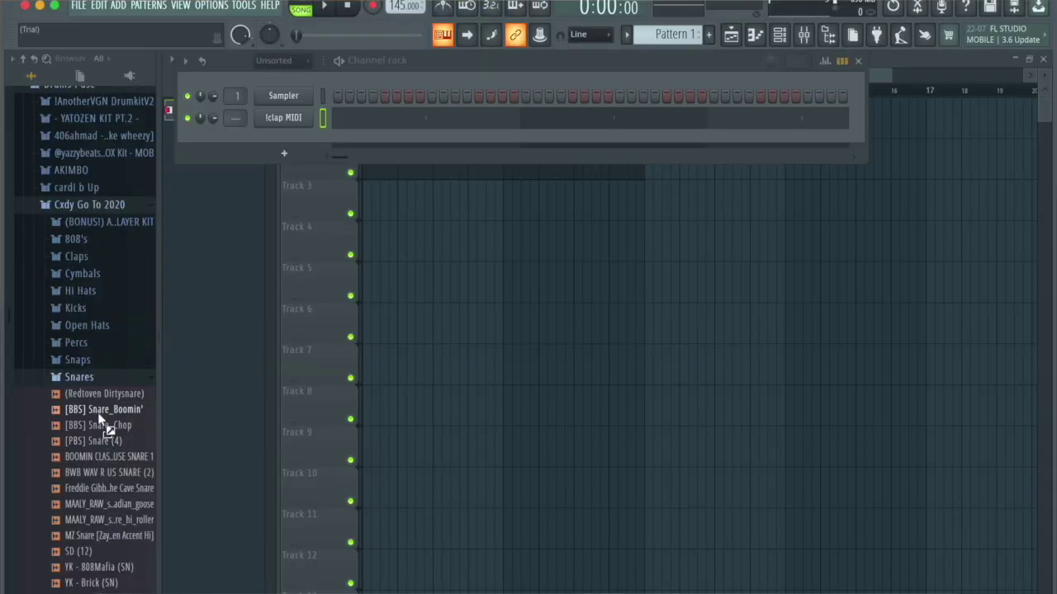
{"action": "left_click_drag", "start_coordinate": [135, 413], "coordinate": [316, 111]}
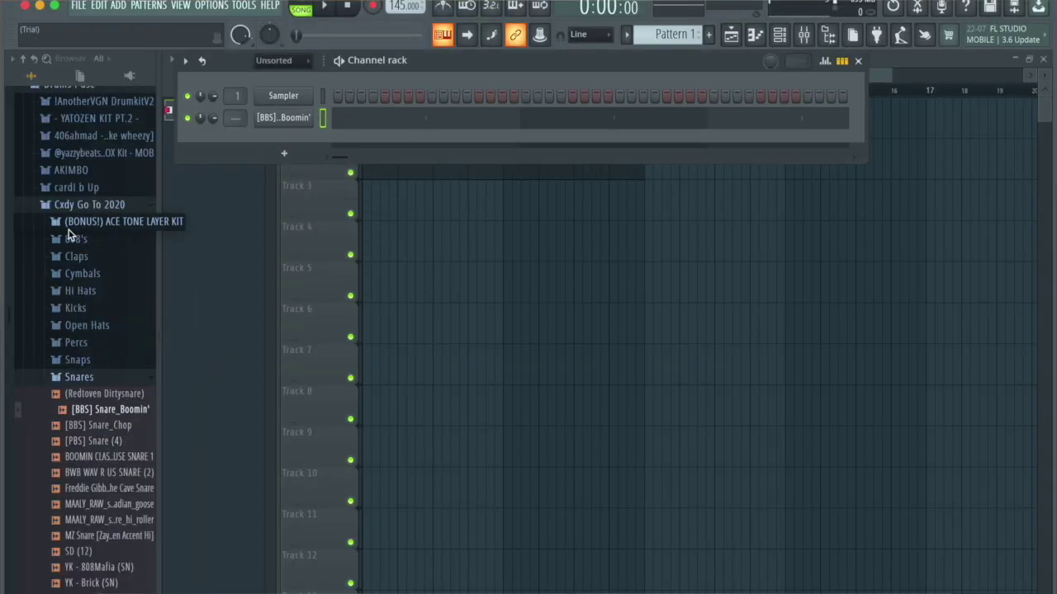
Swap in the Boomin' snare, then add Pierre Hat filled every 2 steps and view its piano roll.
{"action": "left_click", "coordinate": [78, 294]}
{"action": "left_click_drag", "start_coordinate": [87, 372], "coordinate": [298, 134]}
{"action": "right_click", "coordinate": [298, 139]}
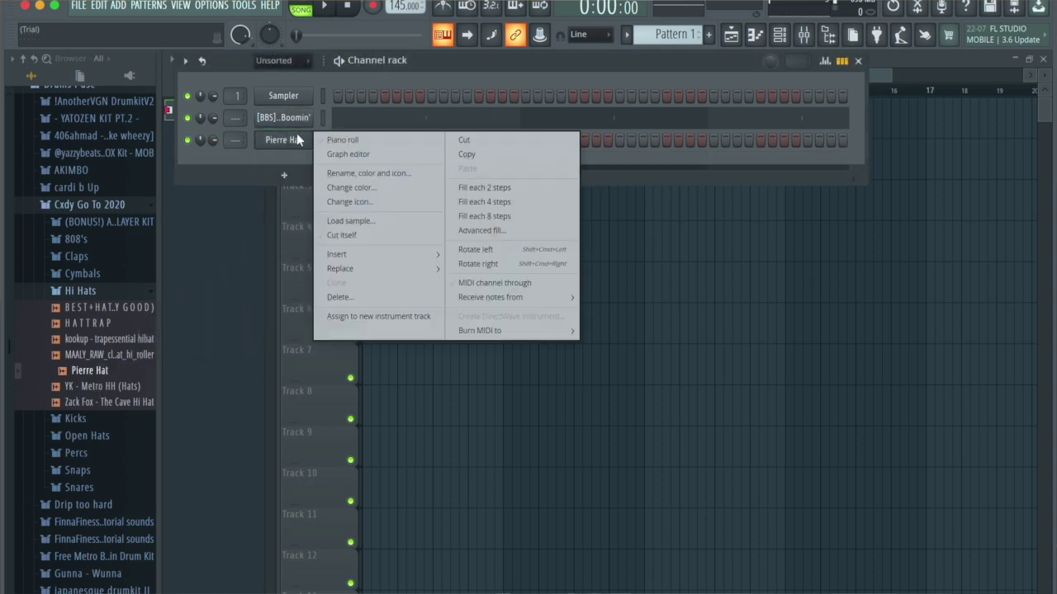
{"action": "left_click", "coordinate": [500, 188]}
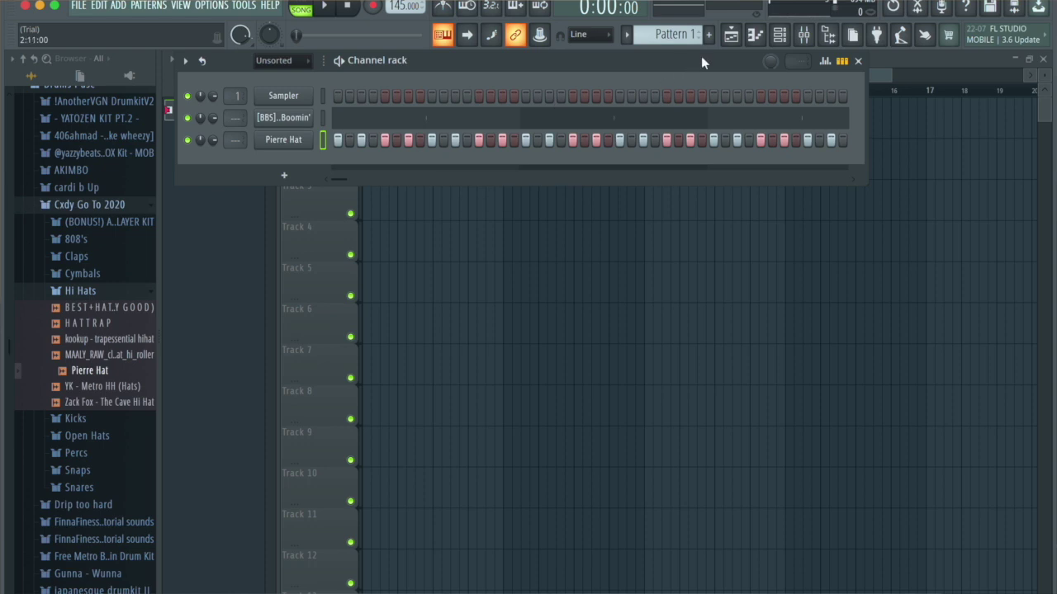
{"action": "left_click", "coordinate": [754, 36]}
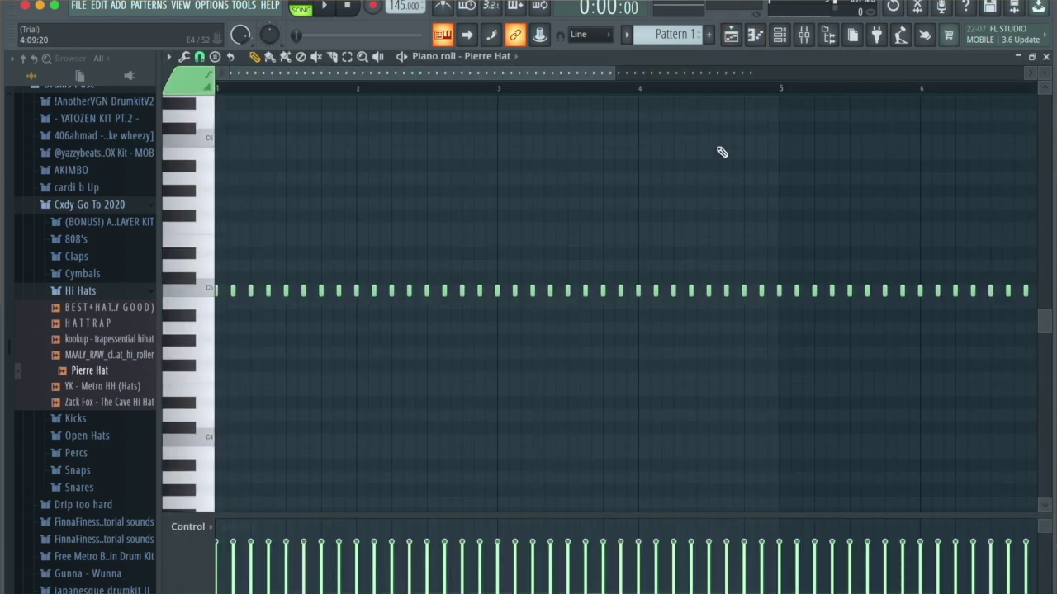
Randomize the Pierre Hat velocities, set piano-roll snap to (none), and play the beat.
{"action": "key", "text": "alt+r"}
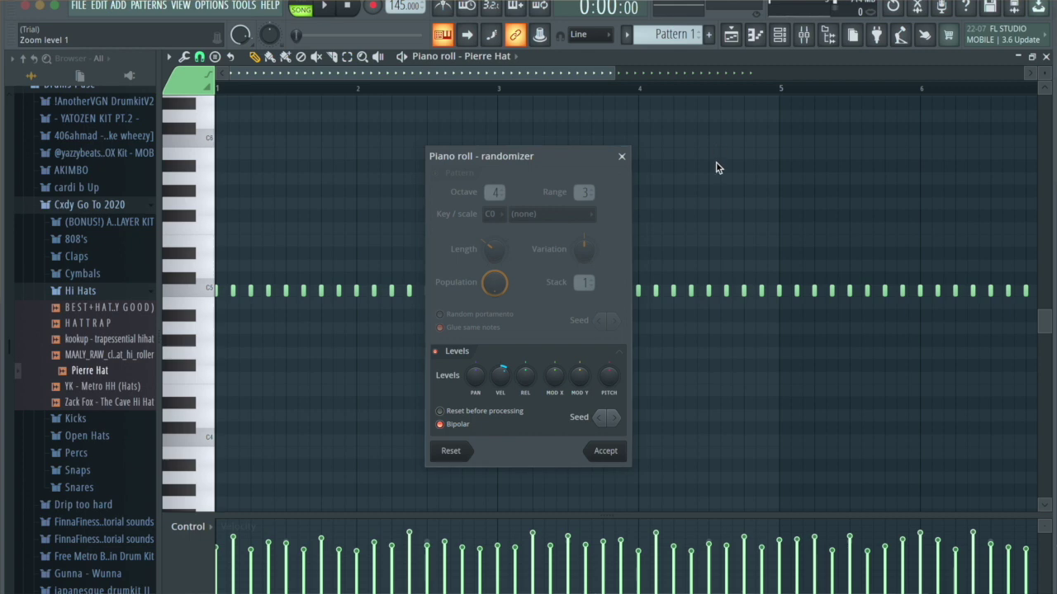
{"action": "left_click", "coordinate": [605, 451]}
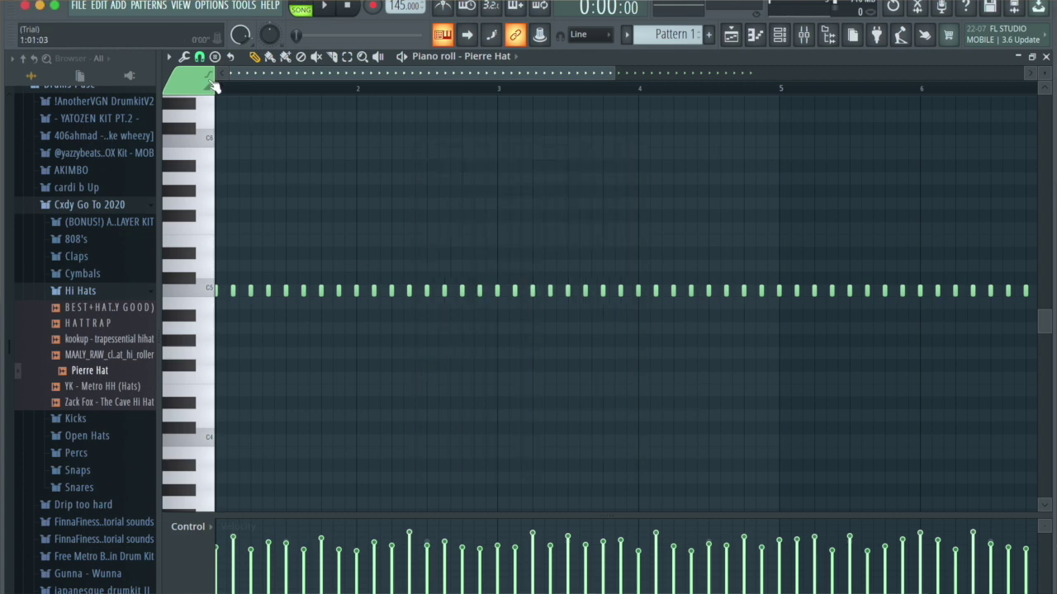
{"action": "left_click", "coordinate": [199, 58]}
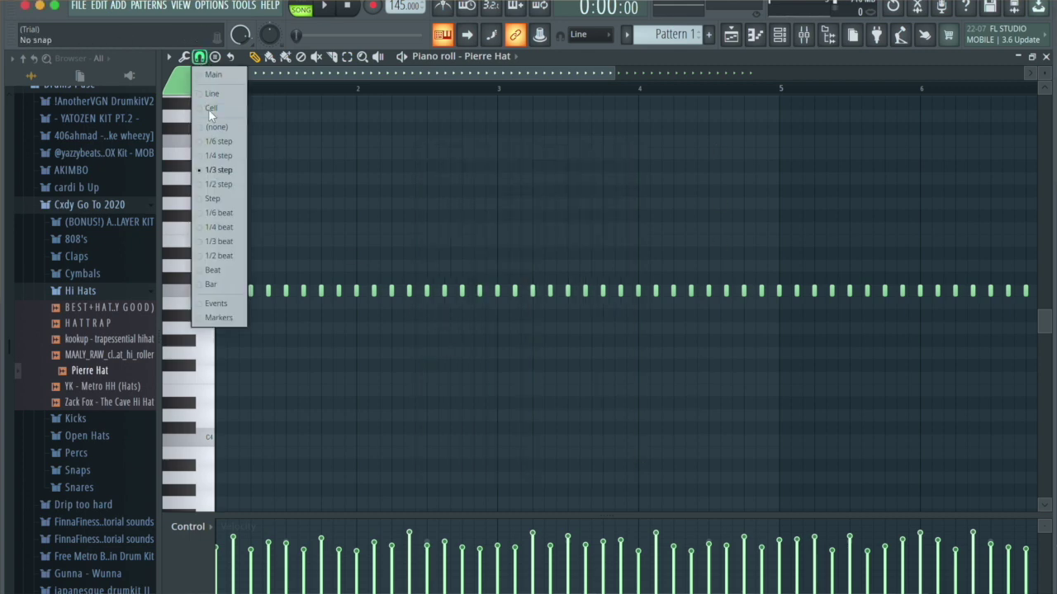
{"action": "left_click", "coordinate": [213, 129]}
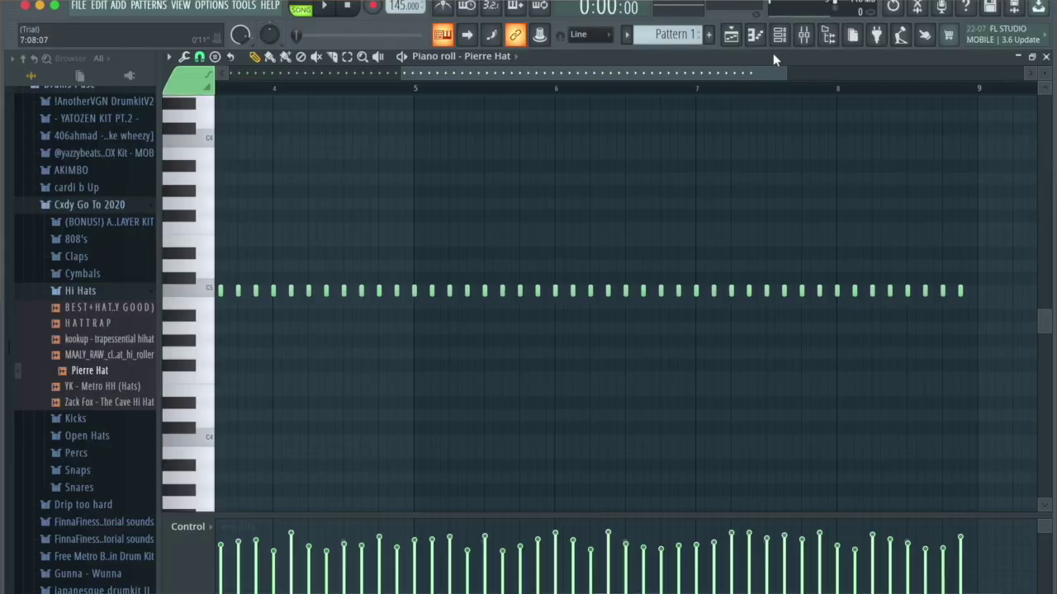
{"action": "left_click", "coordinate": [778, 34]}
{"action": "key", "text": "space"}
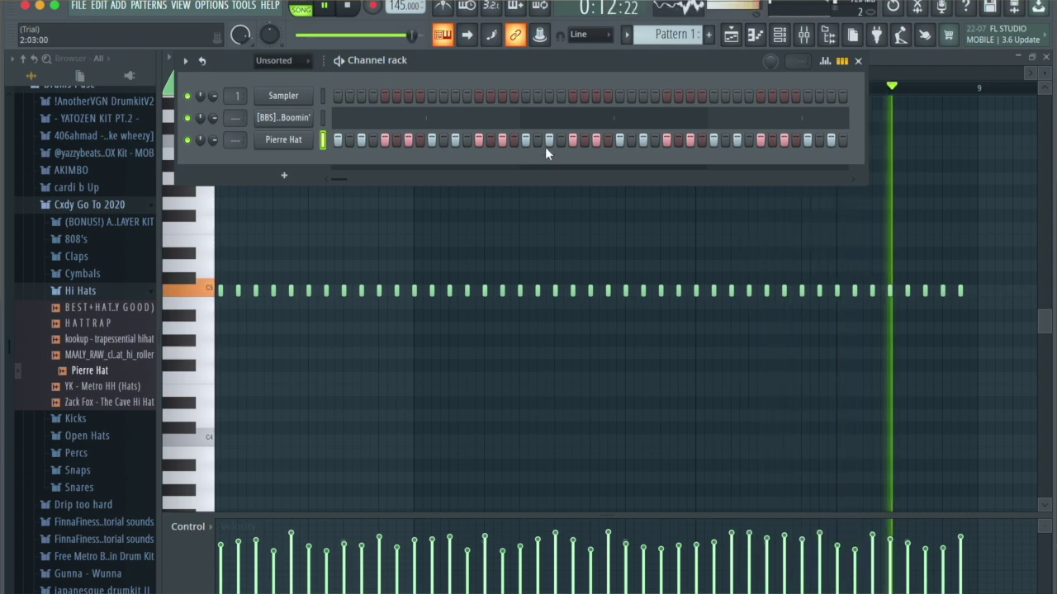
Turn down the Pierre Hat volume and add Murda OH from Open Hats as a new channel.
{"action": "key", "text": "space"}
{"action": "left_click_drag", "start_coordinate": [214, 140], "coordinate": [214, 145]}
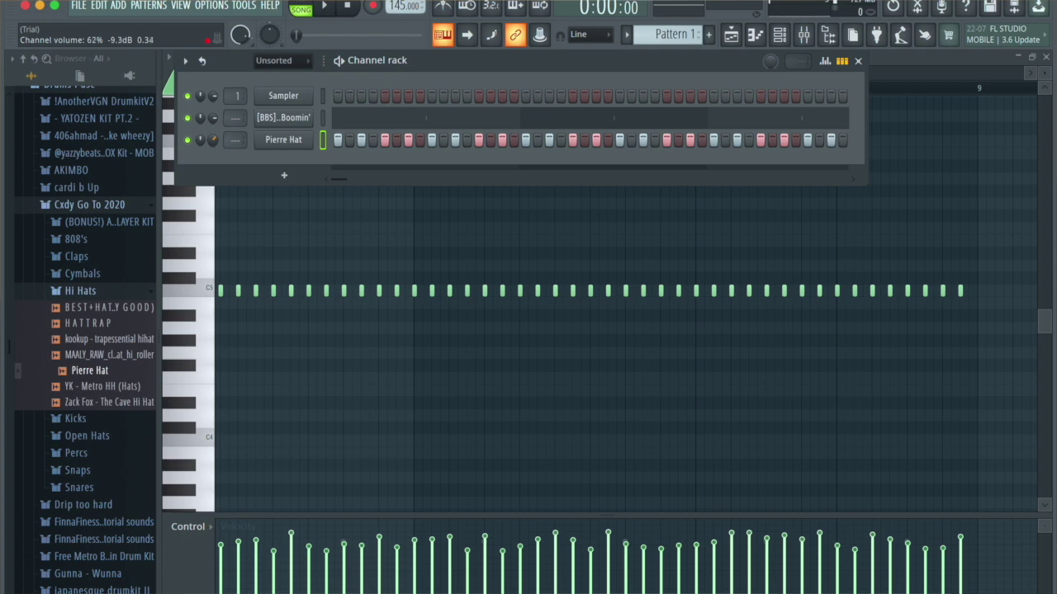
{"action": "left_click", "coordinate": [93, 292]}
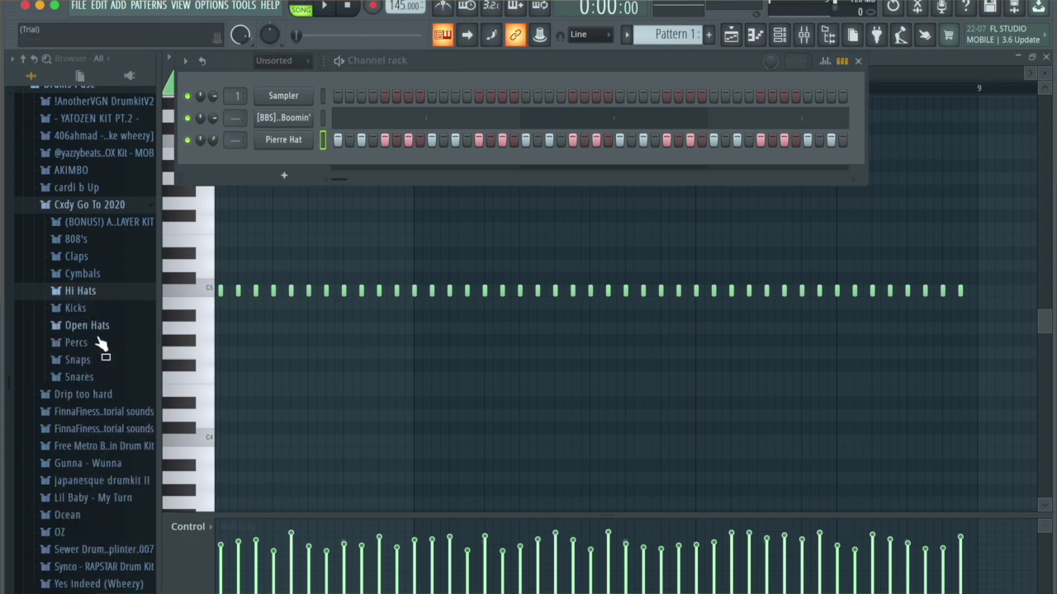
{"action": "left_click", "coordinate": [88, 327]}
{"action": "left_click", "coordinate": [93, 345]}
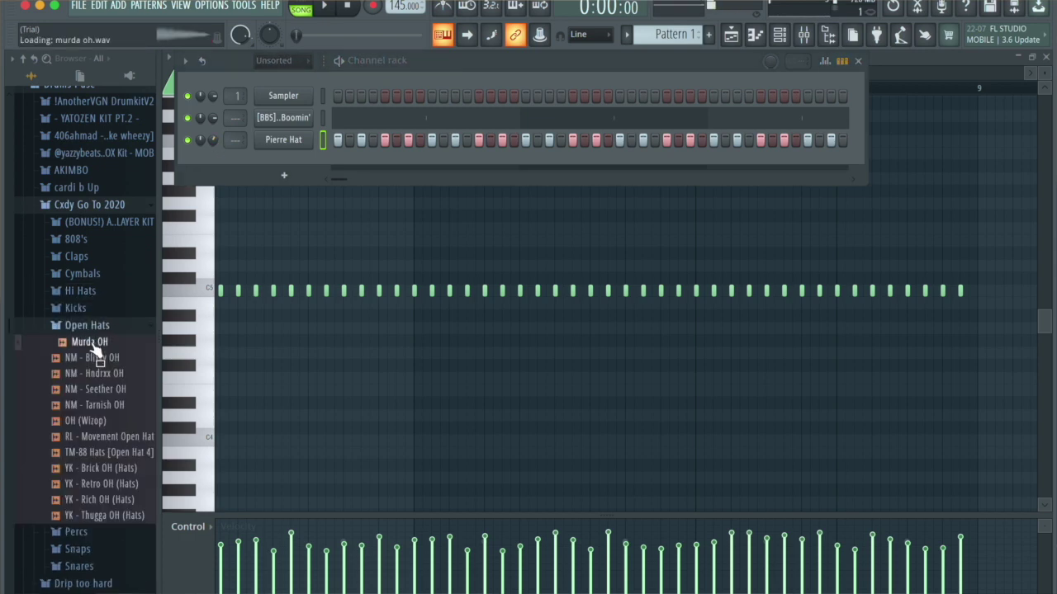
{"action": "left_click_drag", "start_coordinate": [95, 350], "coordinate": [295, 160]}
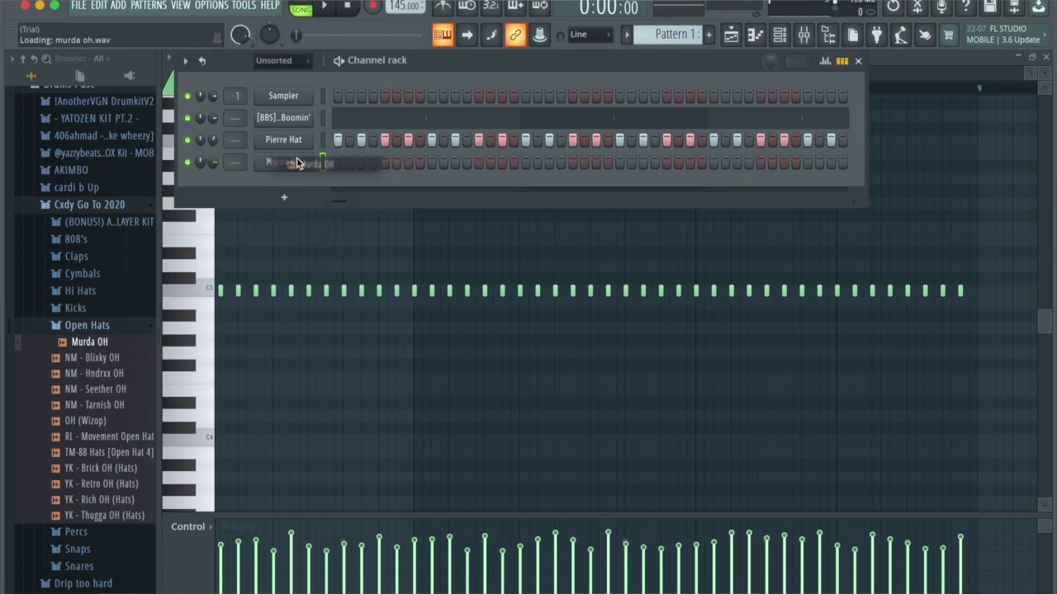
In the Murda OH sampler, raise the OUT knob for a 26% fade-out.
{"action": "left_click", "coordinate": [295, 163]}
{"action": "left_click", "coordinate": [589, 111]}
{"action": "left_click", "coordinate": [309, 170]}
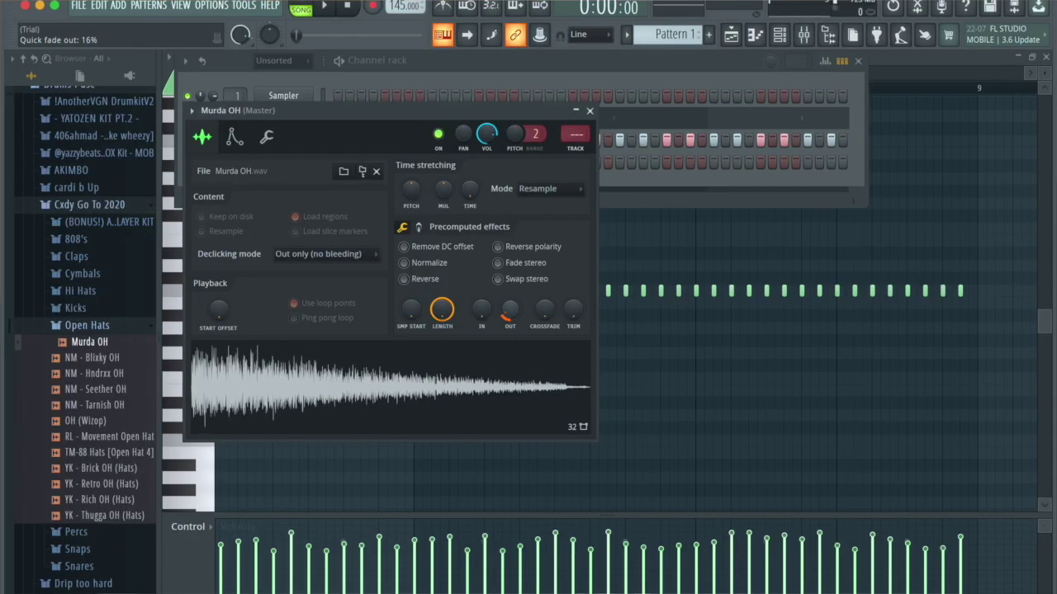
{"action": "left_click_drag", "start_coordinate": [509, 310], "coordinate": [481, 304]}
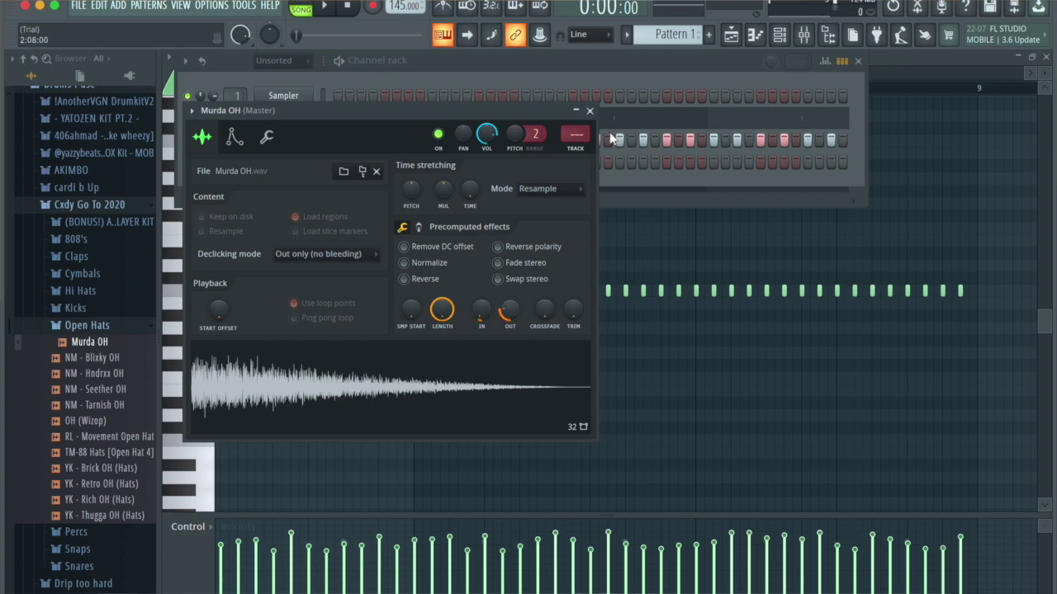
Draw a single C5 Murda OH note at the start of bar 5 in its piano roll.
{"action": "key", "text": "Escape"}
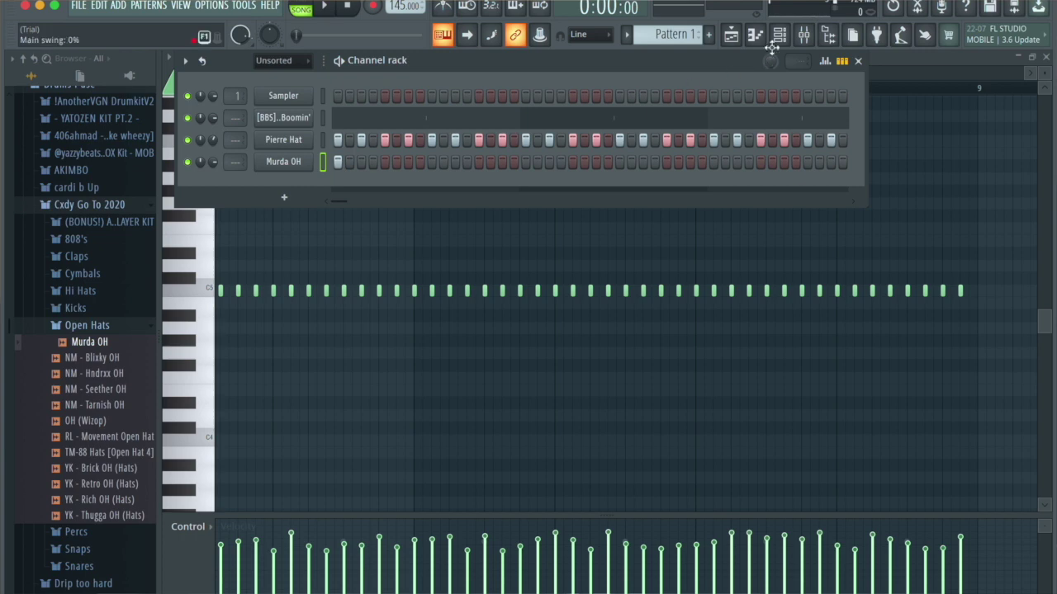
{"action": "left_click", "coordinate": [753, 36]}
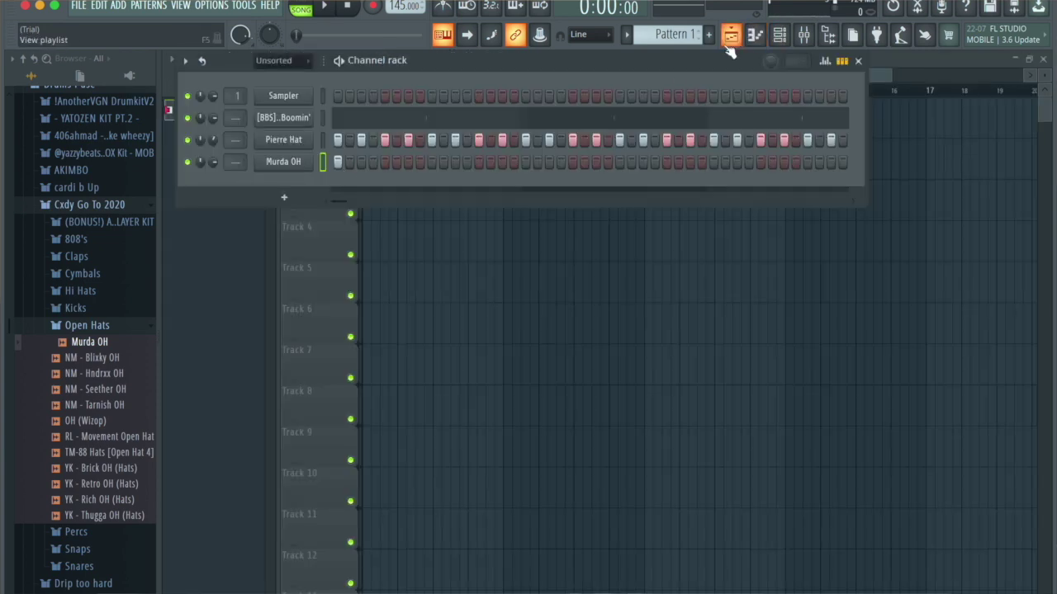
{"action": "left_click", "coordinate": [754, 35]}
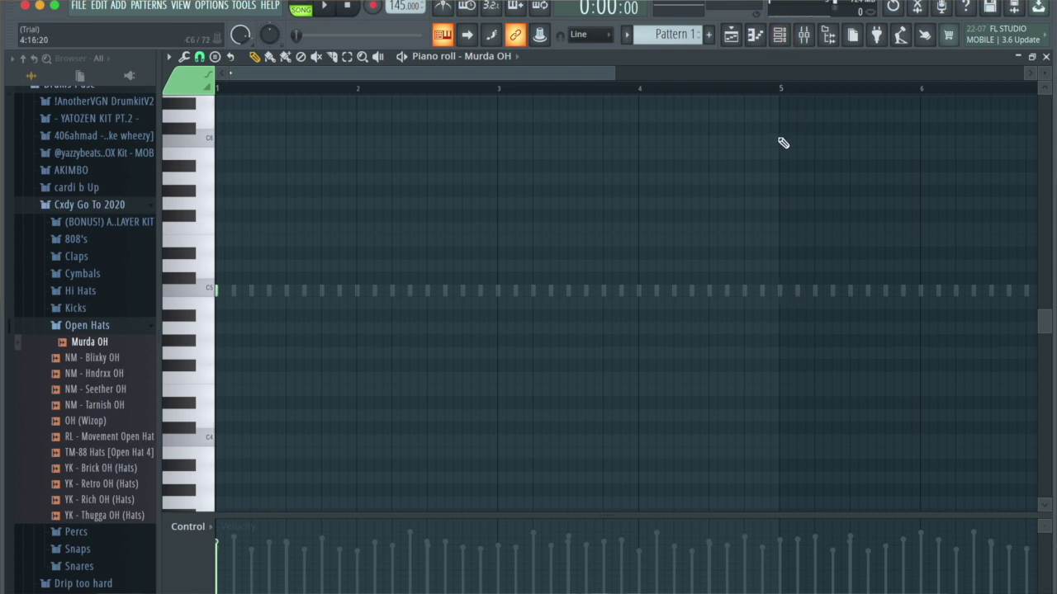
{"action": "left_click", "coordinate": [784, 290]}
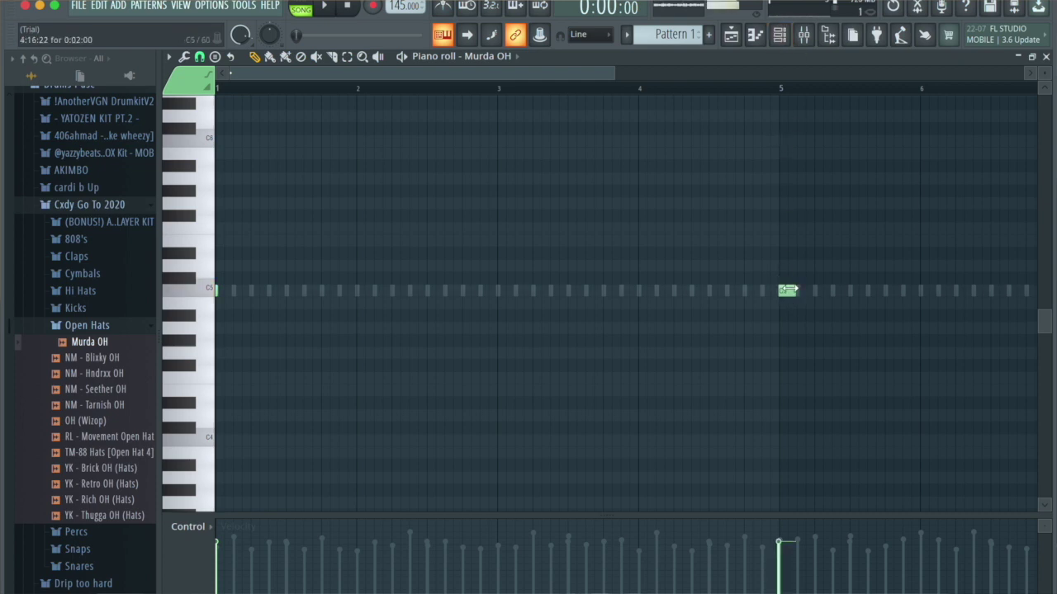
{"action": "scroll", "coordinate": [229, 73], "scroll_direction": "up", "scroll_amount": 3}
Set note snap to 1/3 step and play the beat to hear the open hat.
{"action": "left_click", "coordinate": [199, 56]}
{"action": "left_click", "coordinate": [198, 56]}
{"action": "left_click", "coordinate": [199, 56]}
{"action": "left_click", "coordinate": [220, 172]}
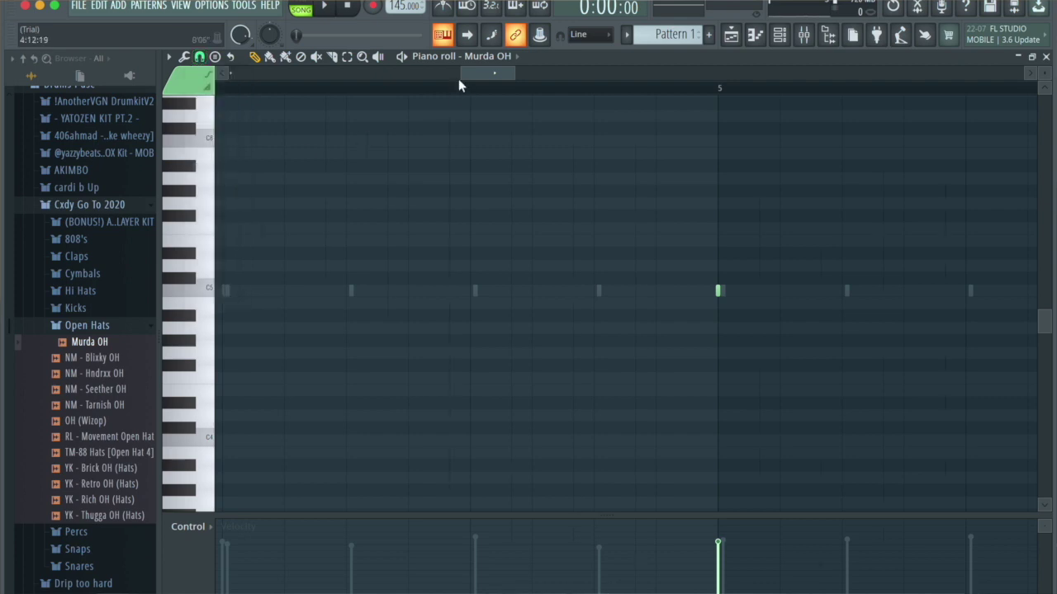
{"action": "scroll", "coordinate": [459, 78], "scroll_direction": "down", "scroll_amount": 3}
{"action": "left_click_drag", "start_coordinate": [511, 77], "coordinate": [907, 77]}
{"action": "key", "text": "space"}
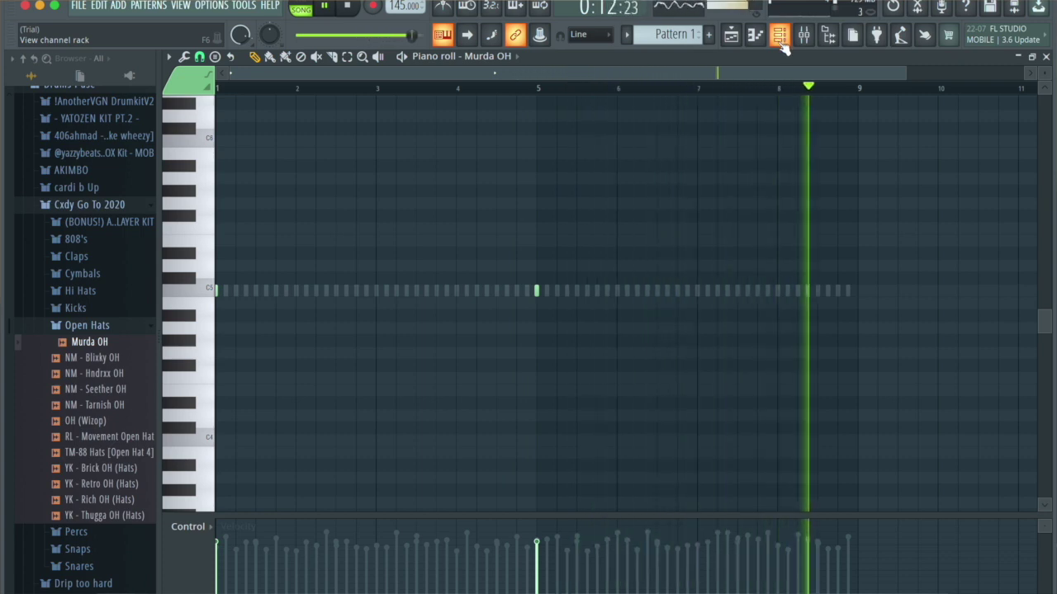
{"action": "key", "text": "space"}
{"action": "left_click", "coordinate": [98, 327]}
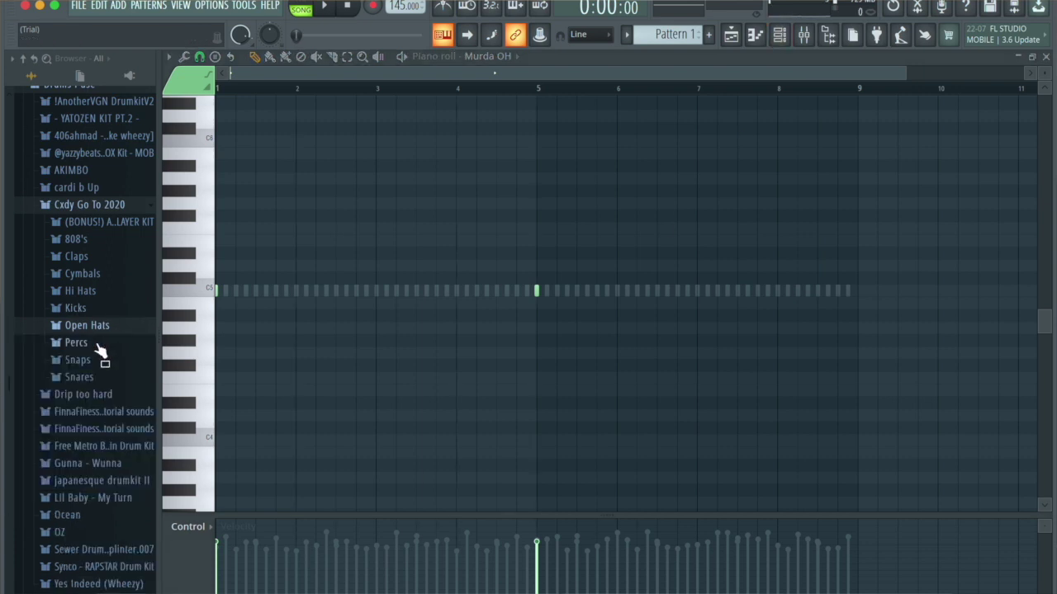
Load Best Perc from the Percs folder as a channel and place two hits early in the pattern.
{"action": "left_click", "coordinate": [82, 343]}
{"action": "left_click", "coordinate": [92, 359]}
{"action": "left_click_drag", "start_coordinate": [92, 361], "coordinate": [410, 180]}
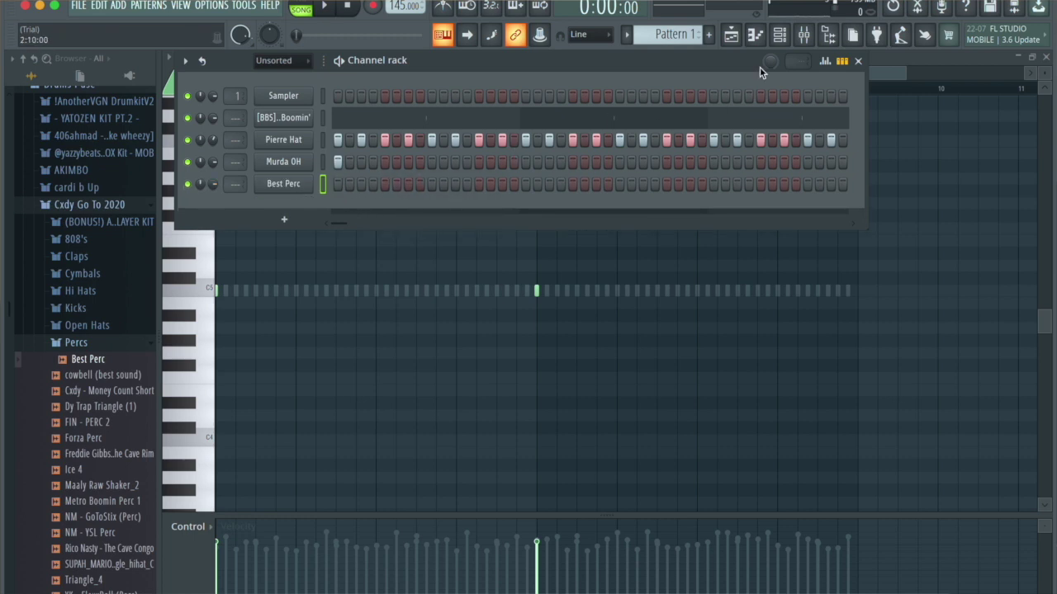
{"action": "left_click", "coordinate": [756, 37]}
{"action": "left_click", "coordinate": [754, 34]}
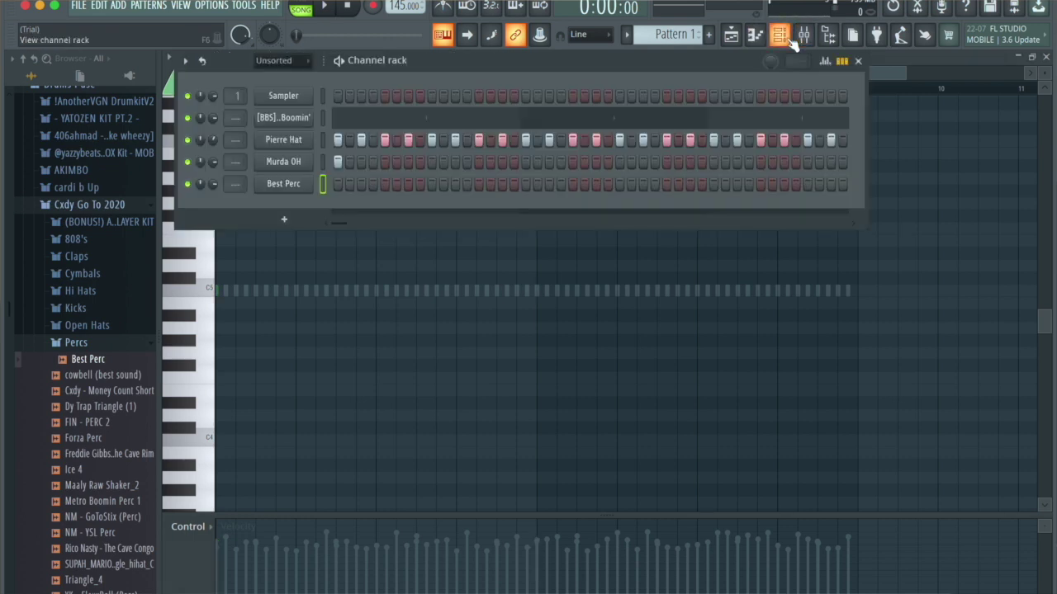
{"action": "left_click", "coordinate": [784, 35]}
{"action": "left_click", "coordinate": [784, 35]}
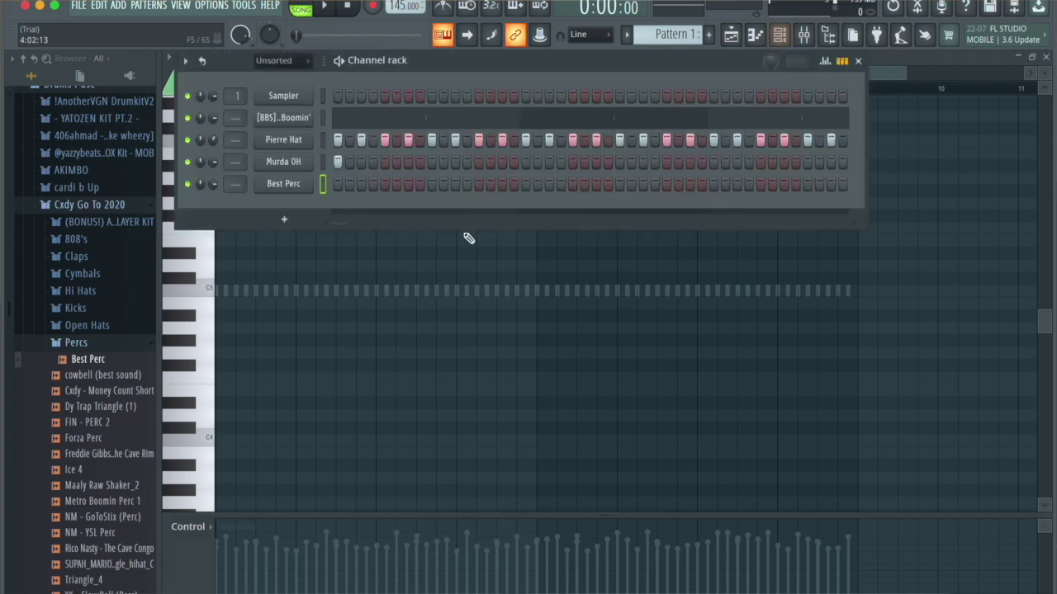
{"action": "left_click", "coordinate": [501, 183]}
{"action": "key", "text": "space"}
{"action": "key", "text": "space"}
{"action": "left_click", "coordinate": [549, 184]}
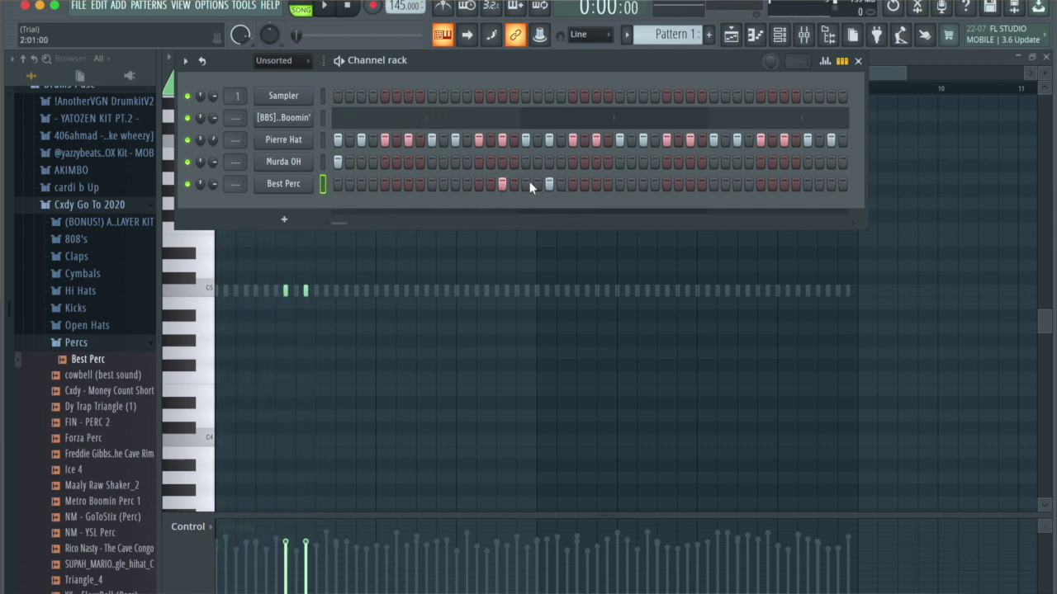
Duplicate the Best Perc notes from bars 1–3 into bars 3–5 with Ctrl+B.
{"action": "left_click", "coordinate": [732, 35]}
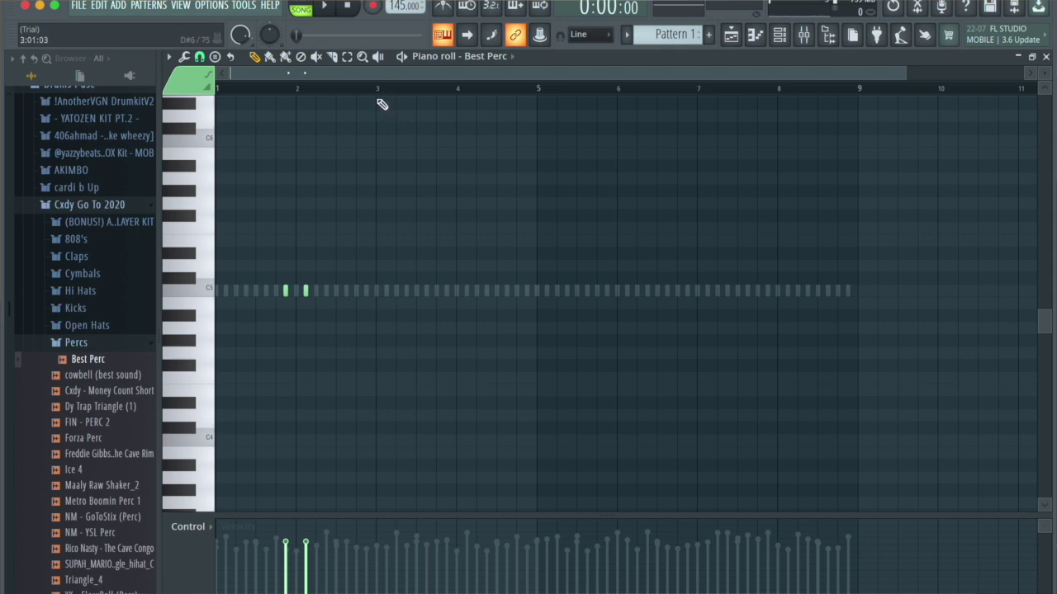
{"action": "left_click_drag", "start_coordinate": [374, 89], "coordinate": [234, 106]}
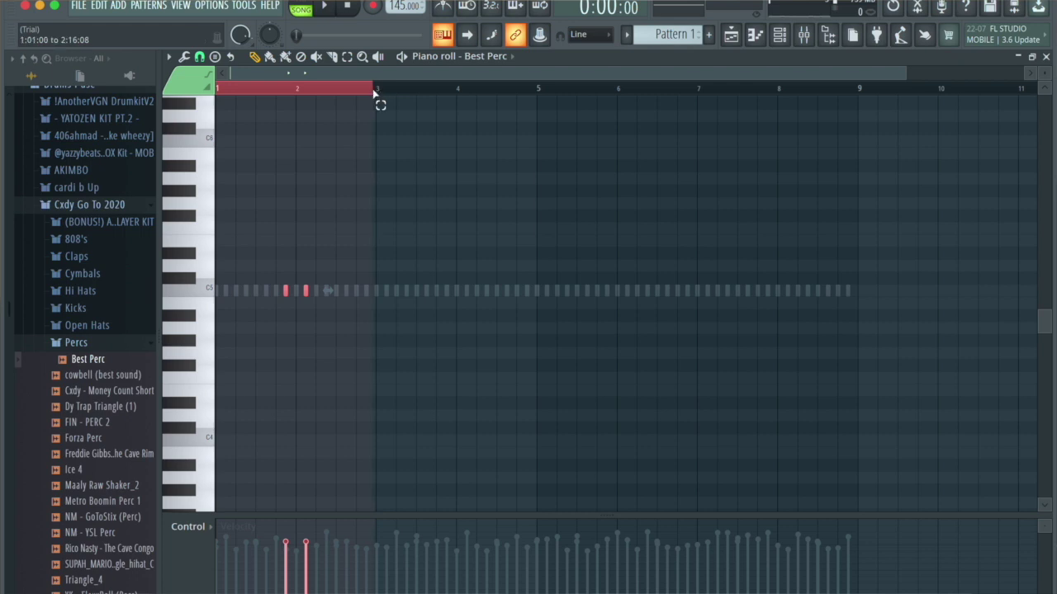
{"action": "scroll", "coordinate": [373, 91], "scroll_direction": "up", "scroll_amount": 5}
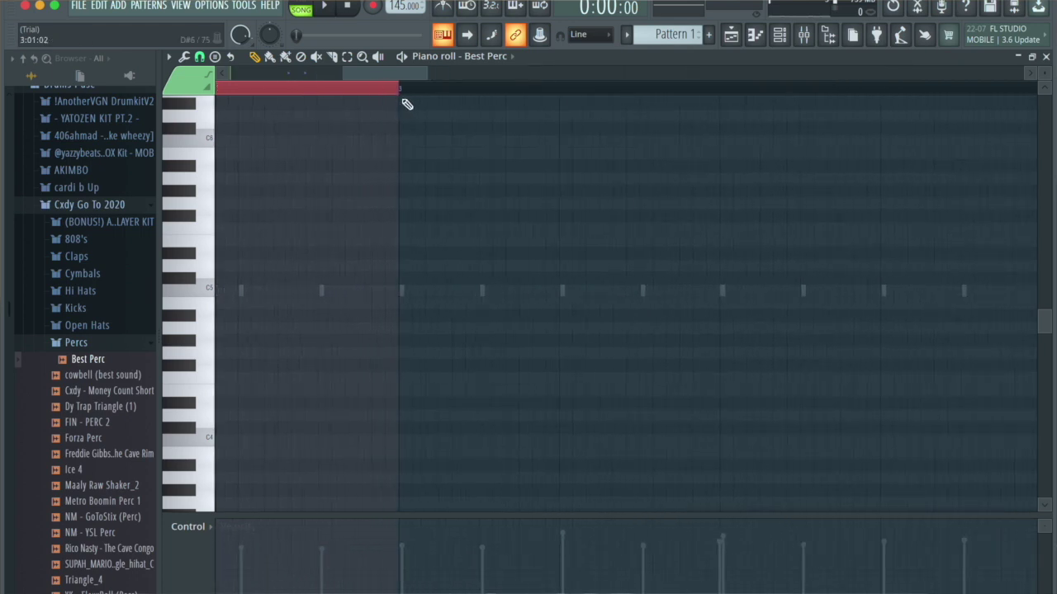
{"action": "key", "text": "ctrl+b"}
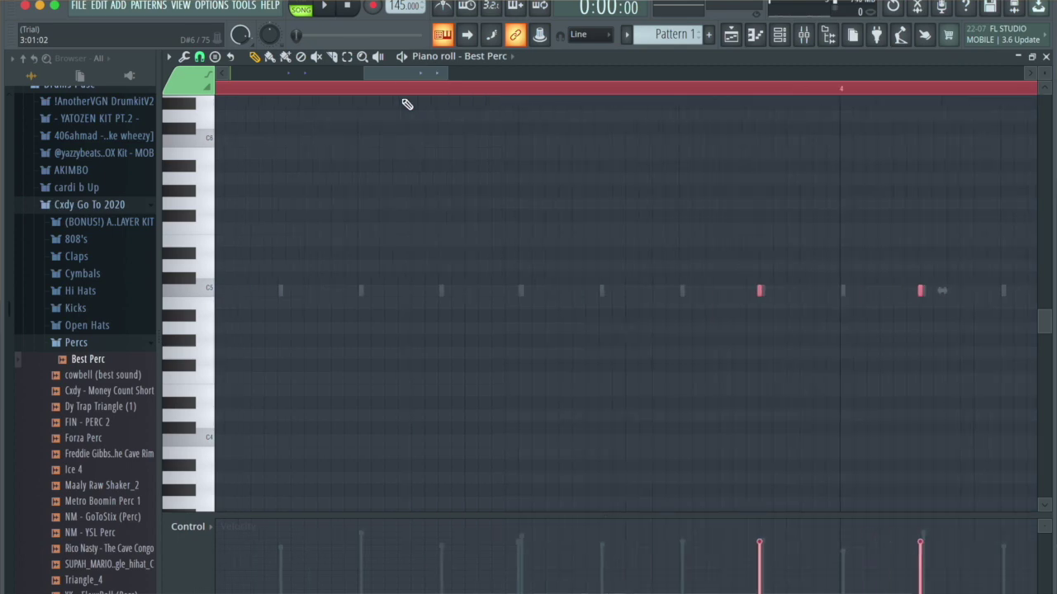
{"action": "scroll", "coordinate": [367, 74], "scroll_direction": "down", "scroll_amount": 3}
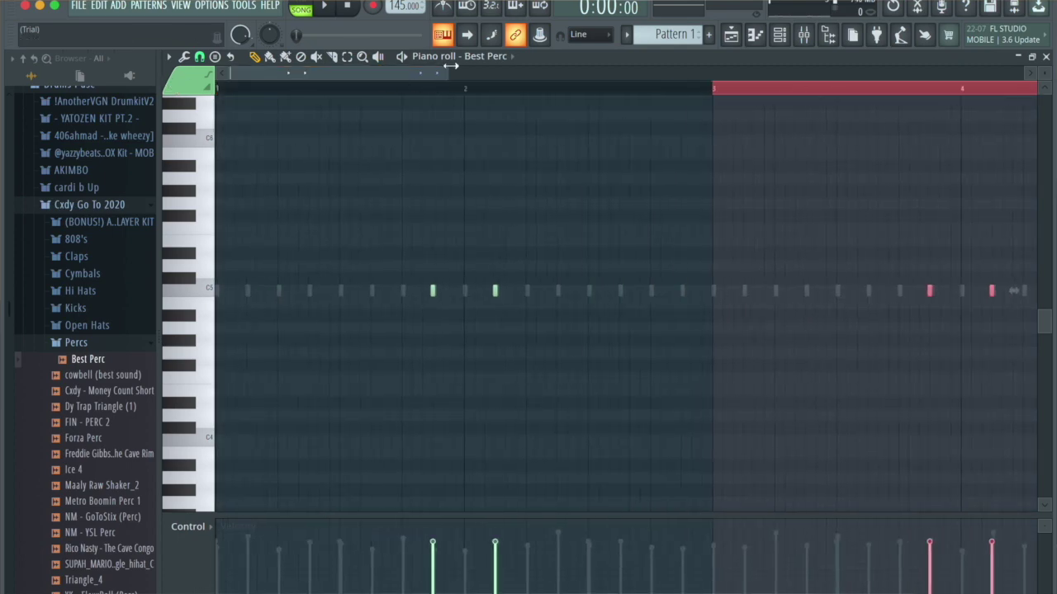
{"action": "left_click_drag", "start_coordinate": [450, 72], "coordinate": [747, 74]}
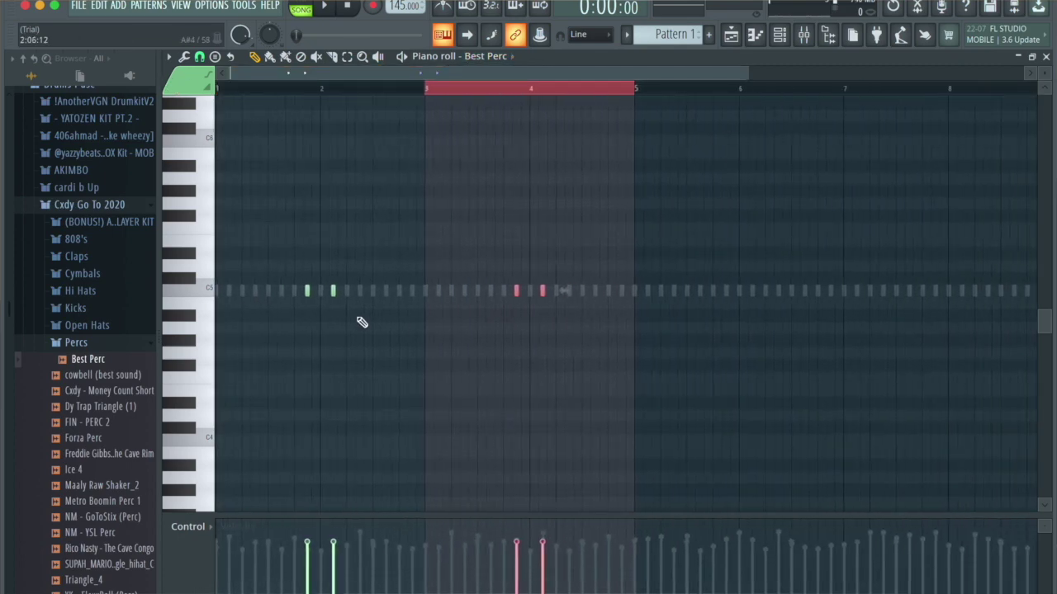
Duplicate all perc notes in bars 1–5 into bars 5–9, then deselect them.
{"action": "left_click", "coordinate": [315, 306]}
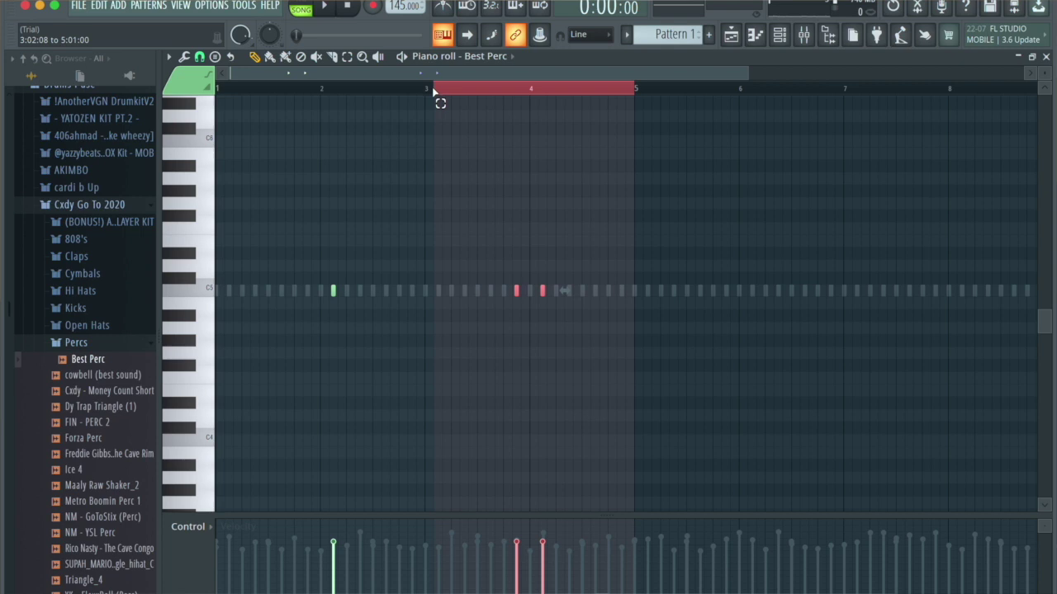
{"action": "left_click_drag", "start_coordinate": [435, 94], "coordinate": [115, 88]}
{"action": "key", "text": "ctrl+b"}
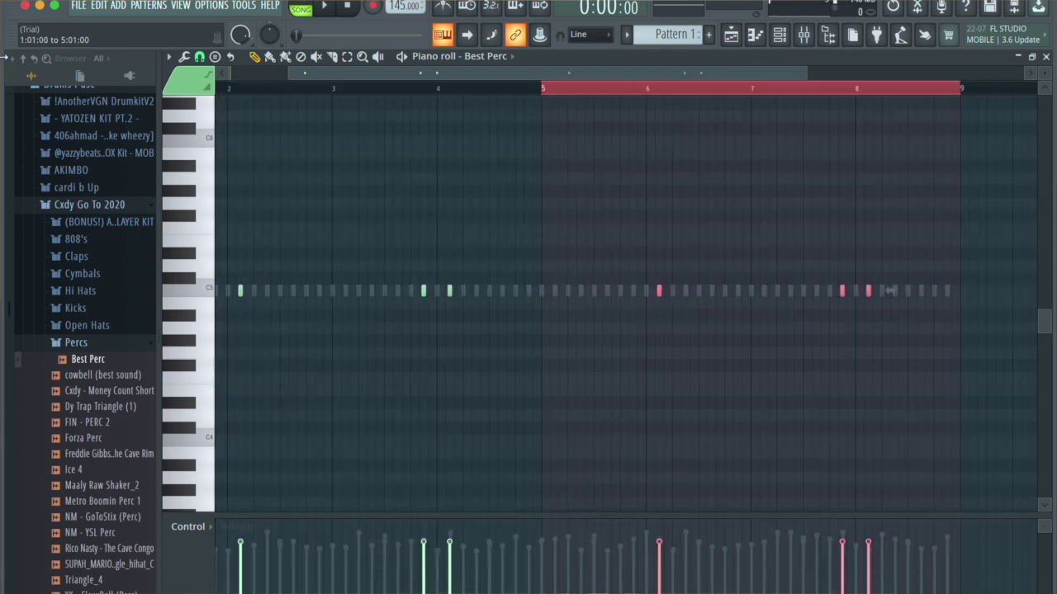
{"action": "left_click", "coordinate": [479, 88]}
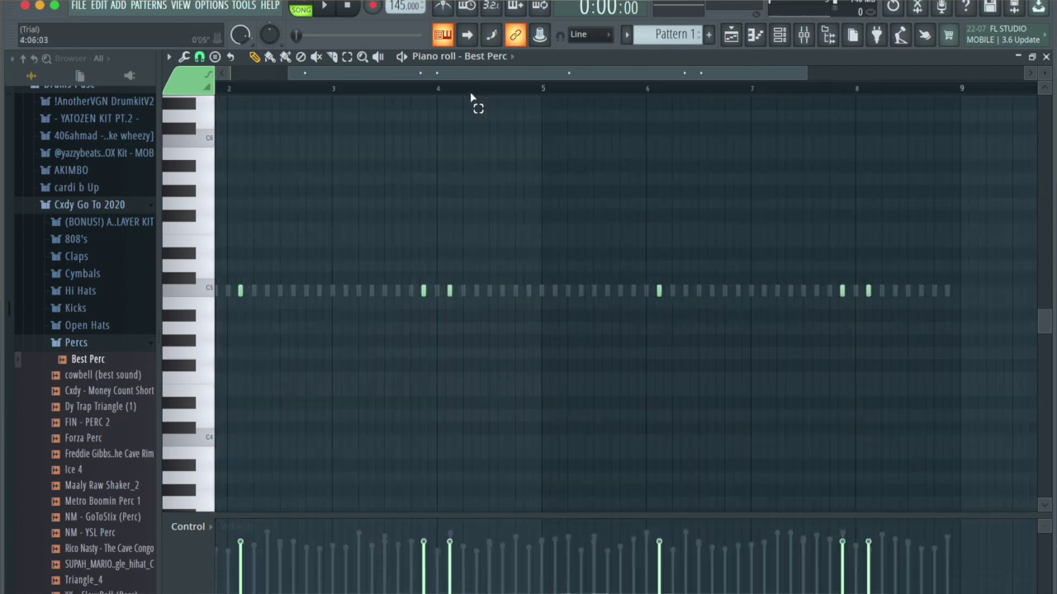
{"action": "left_click_drag", "start_coordinate": [469, 72], "coordinate": [238, 88]}
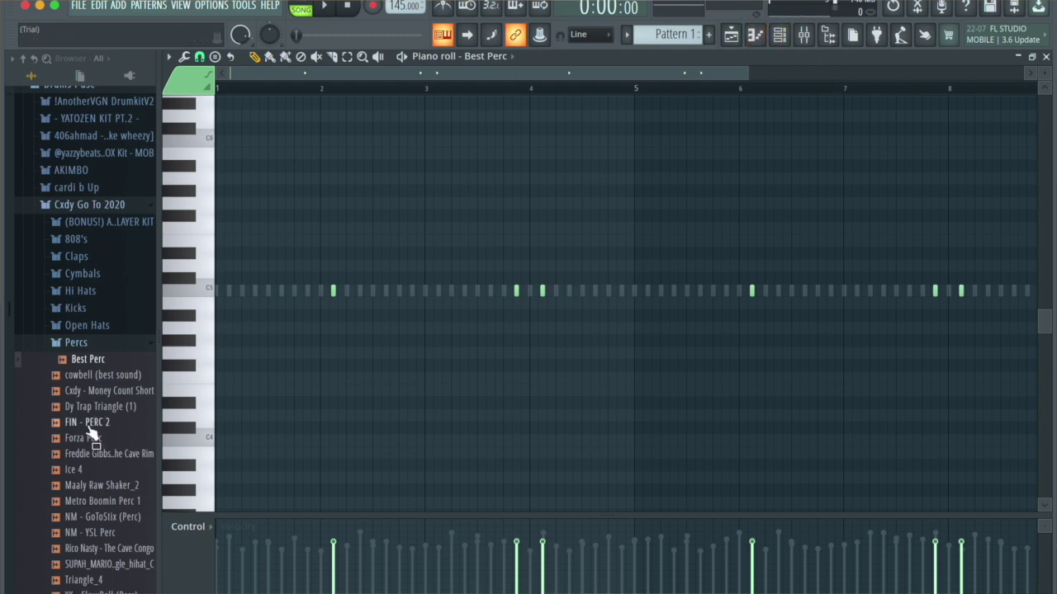
Load YK - FlexxBell (Perc) as a channel with one hit late in bar 2, then open its piano roll.
{"action": "scroll", "coordinate": [99, 462], "scroll_direction": "down", "scroll_amount": 3}
{"action": "left_click", "coordinate": [107, 517]}
{"action": "left_click_drag", "start_coordinate": [113, 528], "coordinate": [543, 205]}
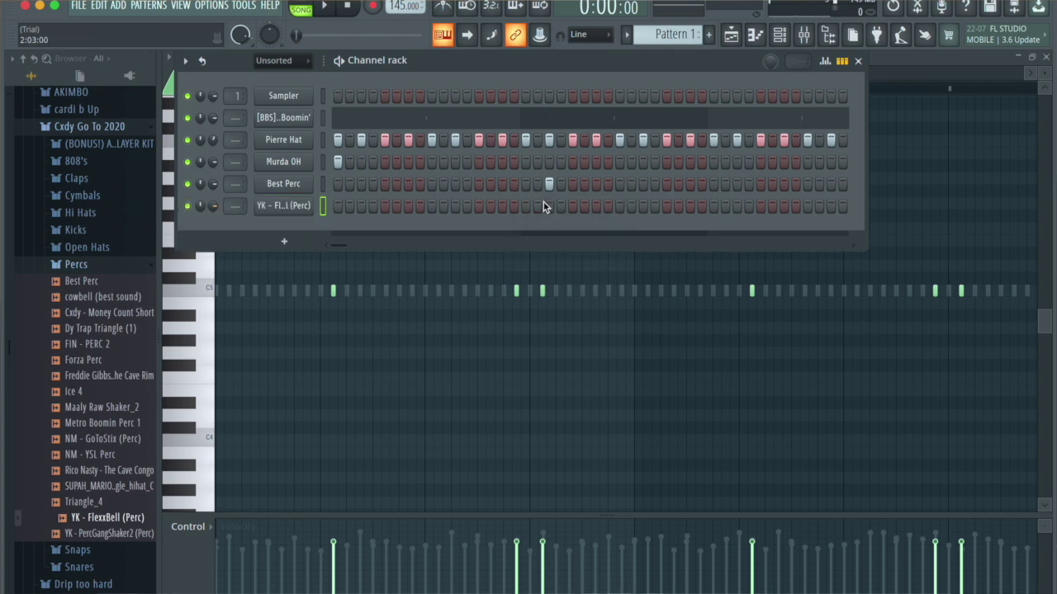
{"action": "left_click", "coordinate": [667, 205]}
{"action": "key", "text": "space"}
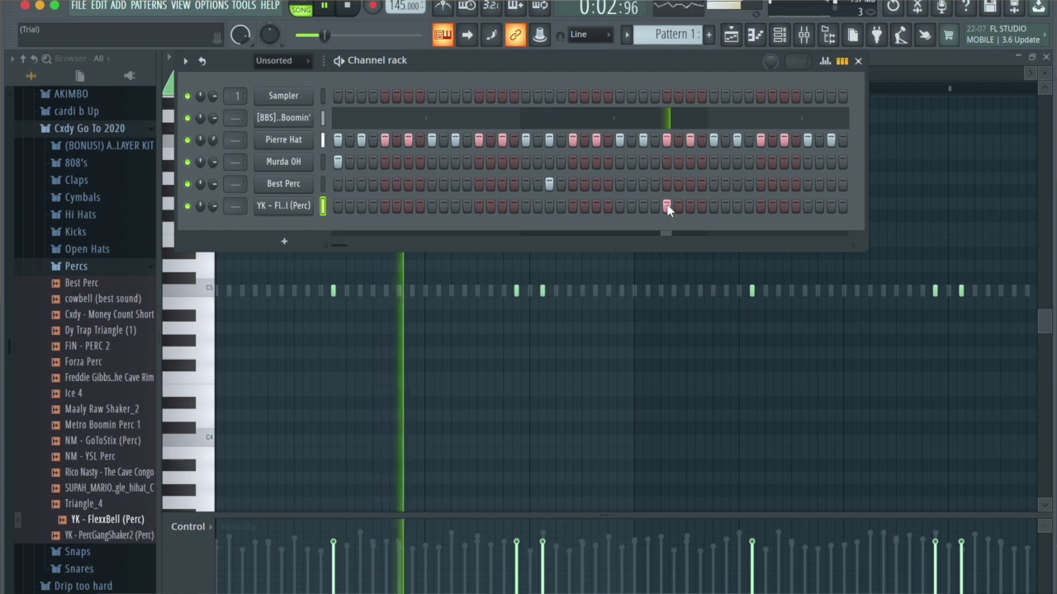
{"action": "key", "text": "space"}
{"action": "key", "text": "F7"}
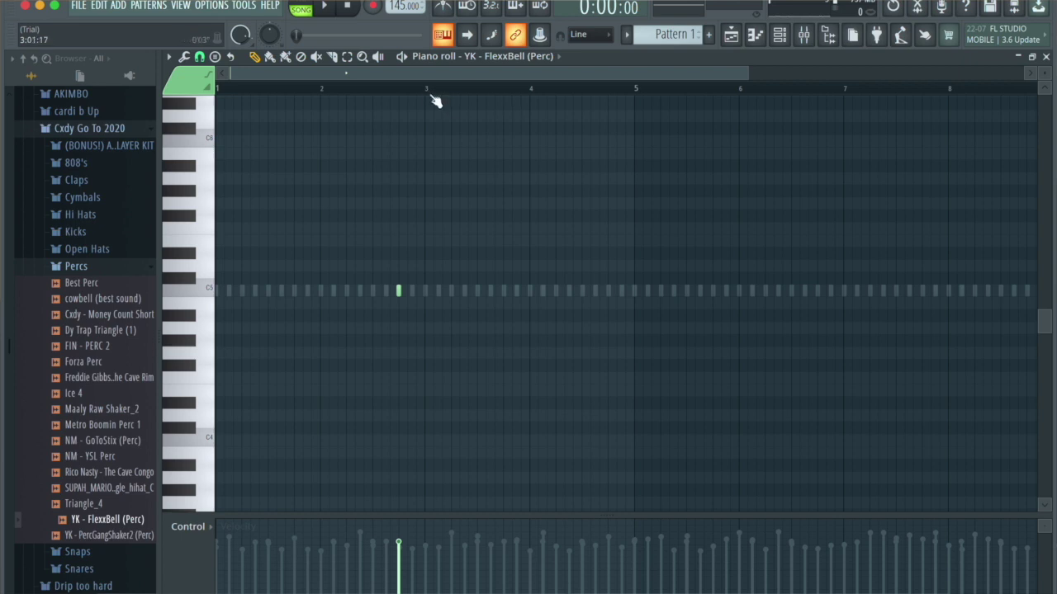
Repeat the FlexxBell note every two bars through bar 9 and play the beat back.
{"action": "key", "text": "ctrl+a"}
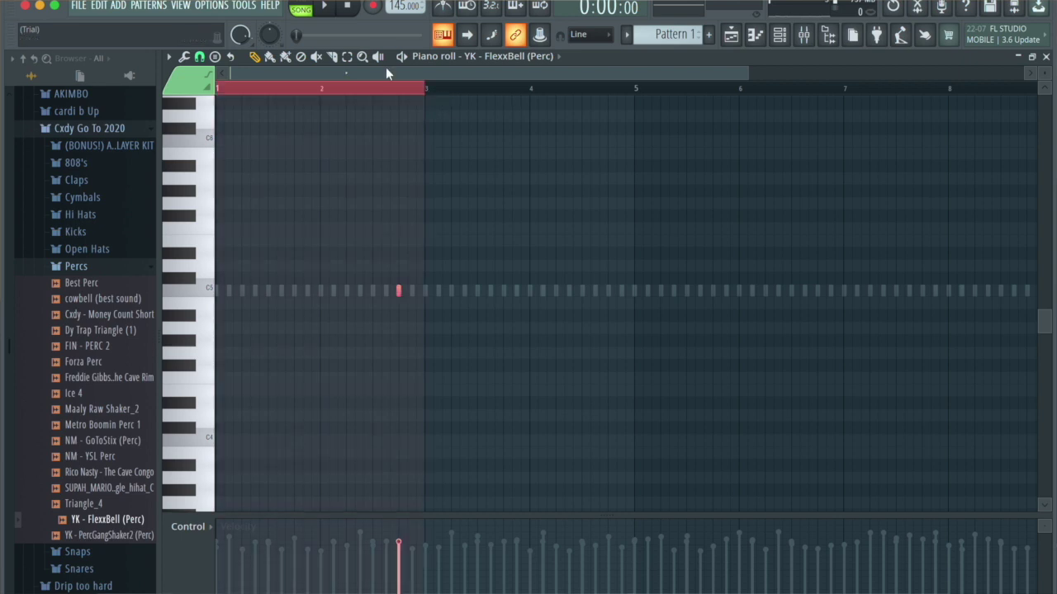
{"action": "key", "text": "ctrl+b"}
{"action": "key", "text": "ctrl+b"}
{"action": "key", "text": "ctrl+b"}
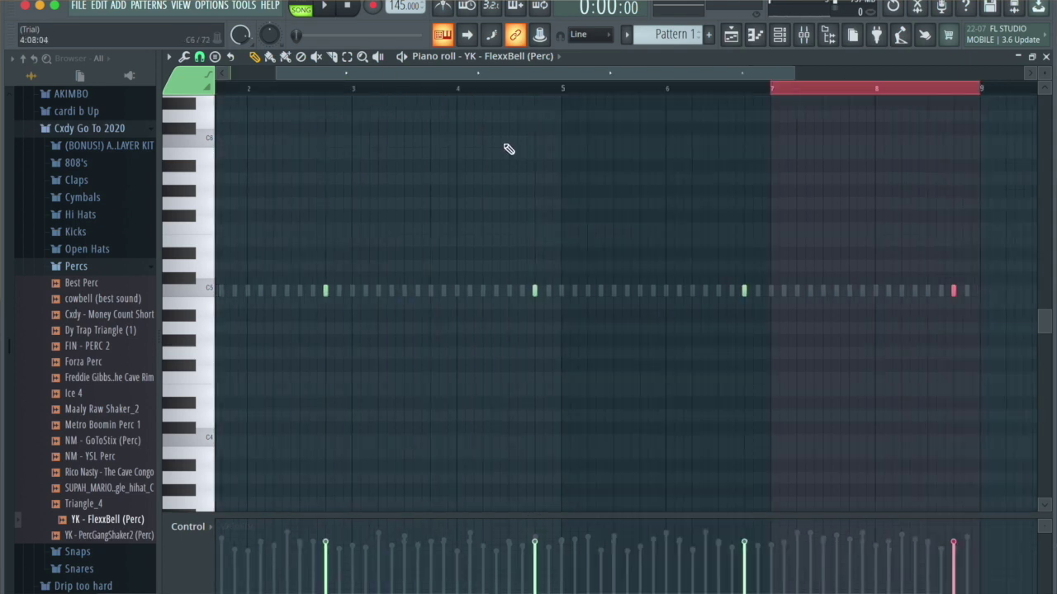
{"action": "left_click", "coordinate": [509, 149]}
{"action": "left_click", "coordinate": [779, 34]}
{"action": "key", "text": "space"}
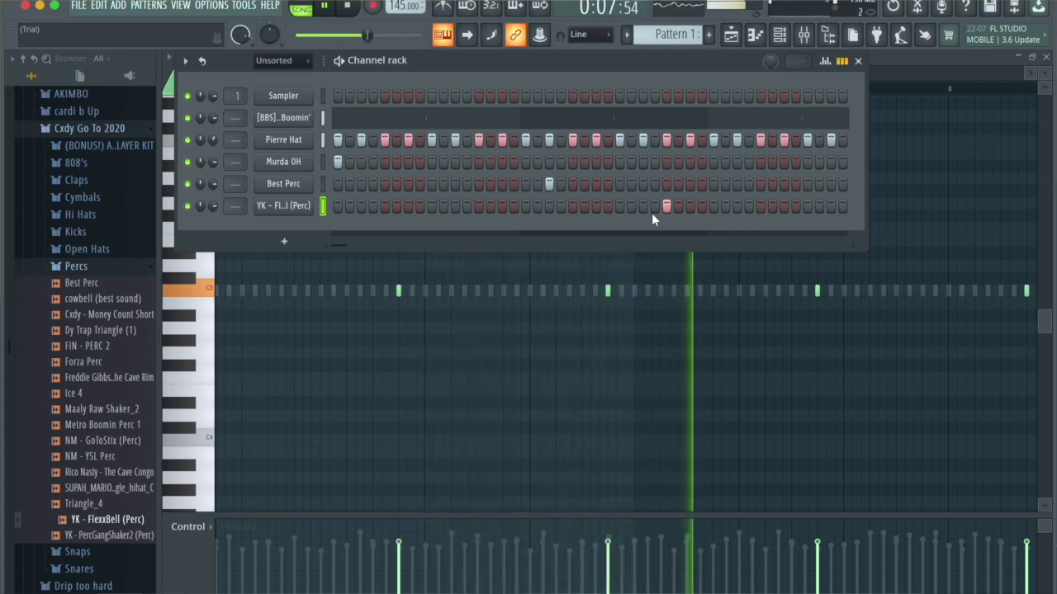
{"action": "left_click", "coordinate": [789, 37]}
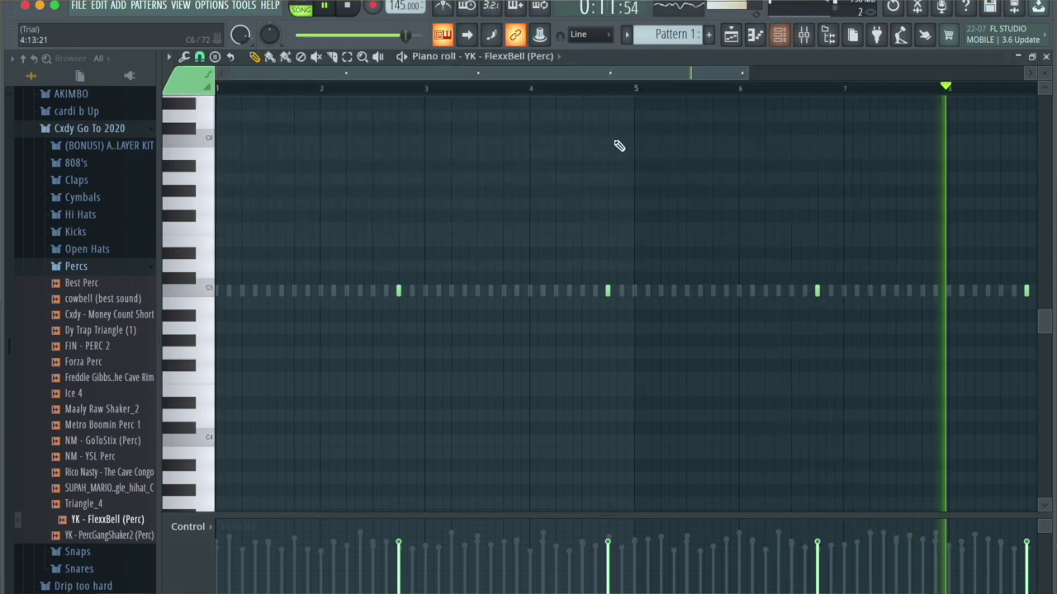
{"action": "left_click", "coordinate": [780, 36]}
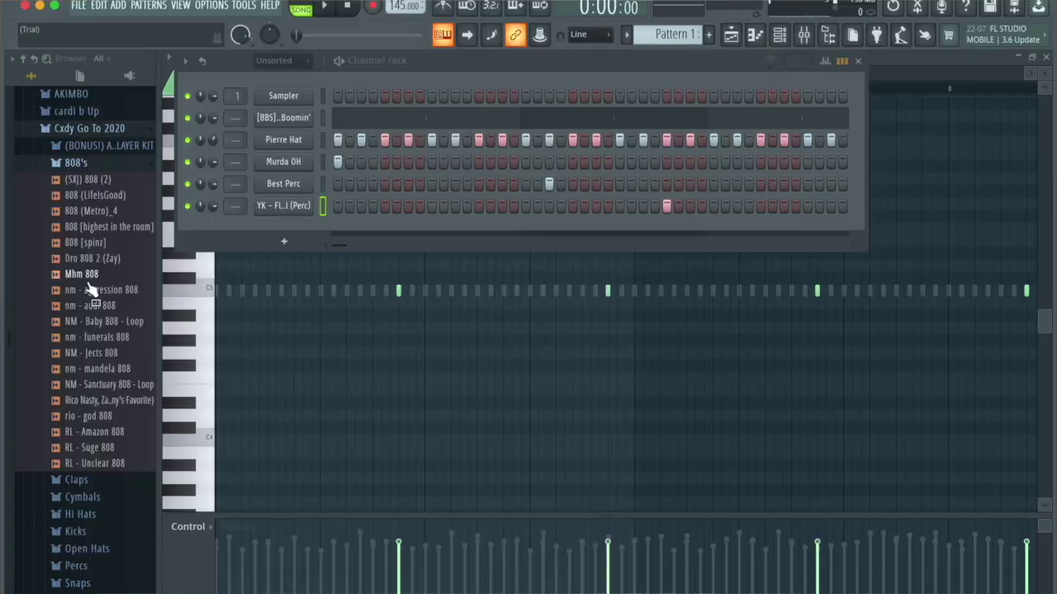
Add Mhm 808 to the Channel rack and give its volume envelope ATT 0, long HOLD, DEC 0.
{"action": "left_click_drag", "start_coordinate": [91, 289], "coordinate": [310, 240]}
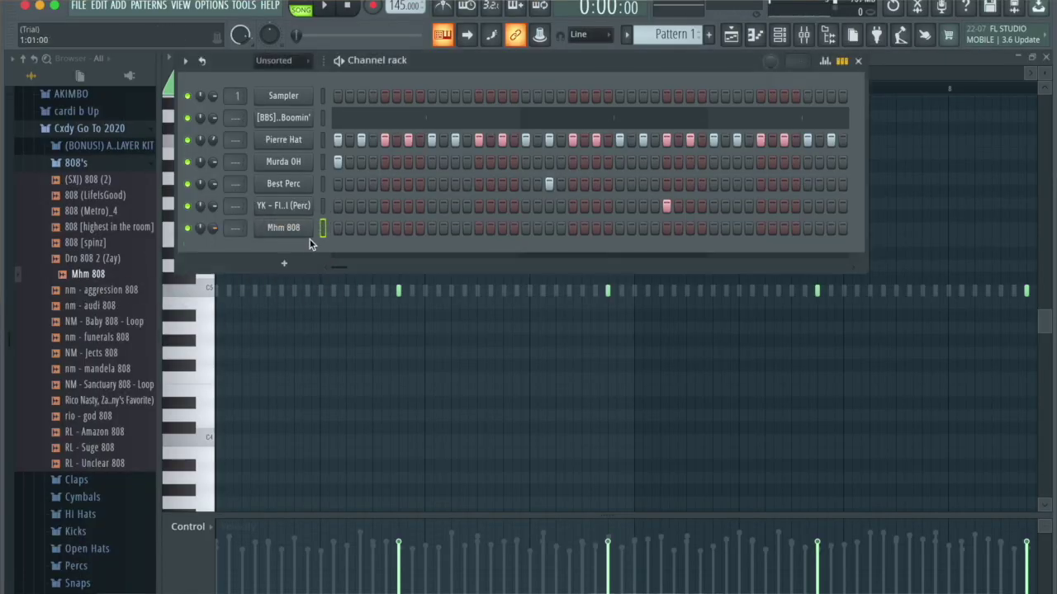
{"action": "left_click", "coordinate": [287, 233]}
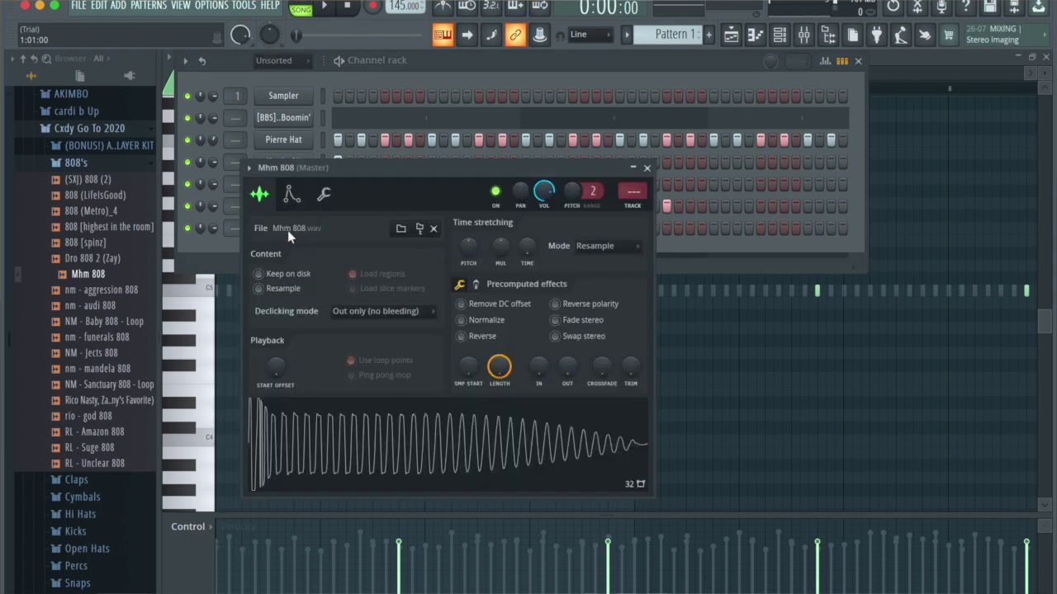
{"action": "left_click", "coordinate": [292, 198]}
{"action": "left_click", "coordinate": [259, 195]}
{"action": "left_click", "coordinate": [292, 195]}
{"action": "scroll", "coordinate": [288, 340], "scroll_direction": "down", "scroll_amount": 6}
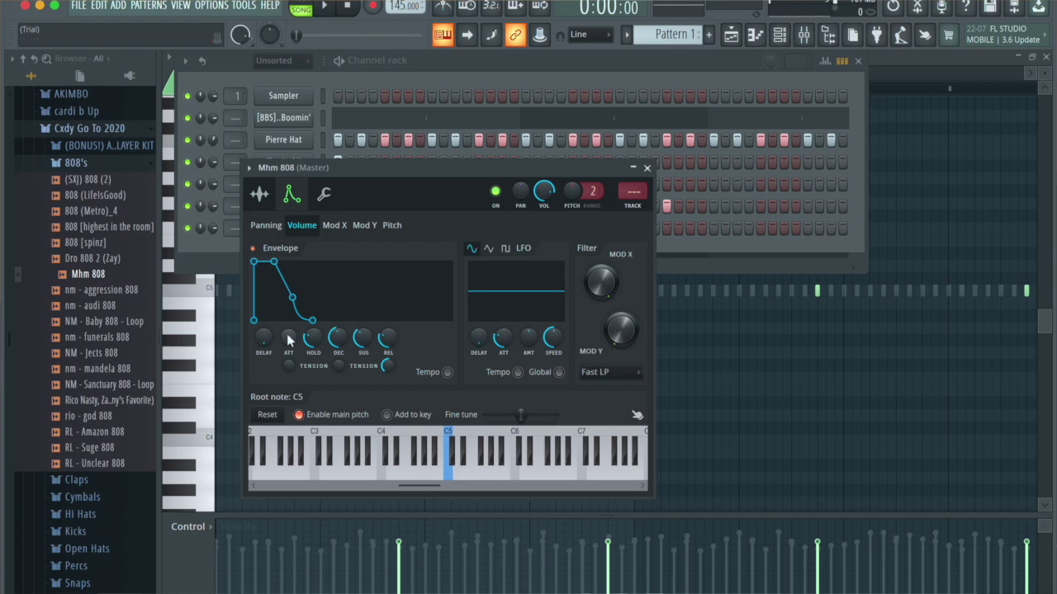
{"action": "scroll", "coordinate": [314, 345], "scroll_direction": "up", "scroll_amount": 5}
{"action": "scroll", "coordinate": [335, 341], "scroll_direction": "down", "scroll_amount": 5}
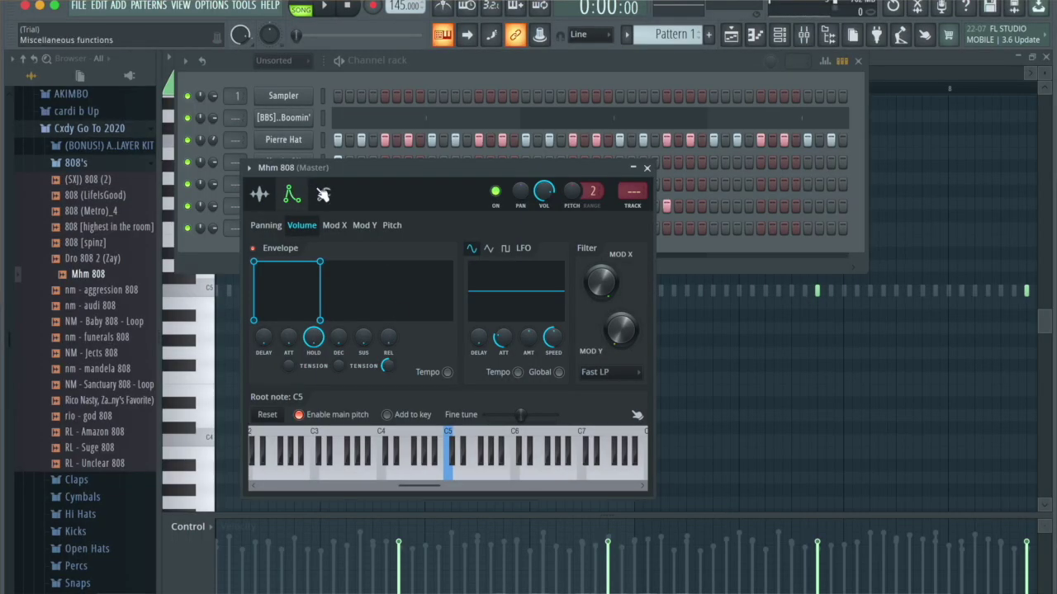
Turn on Cut self in the 808's Miscellaneous functions so Cut and By become 1.
{"action": "left_click", "coordinate": [323, 195]}
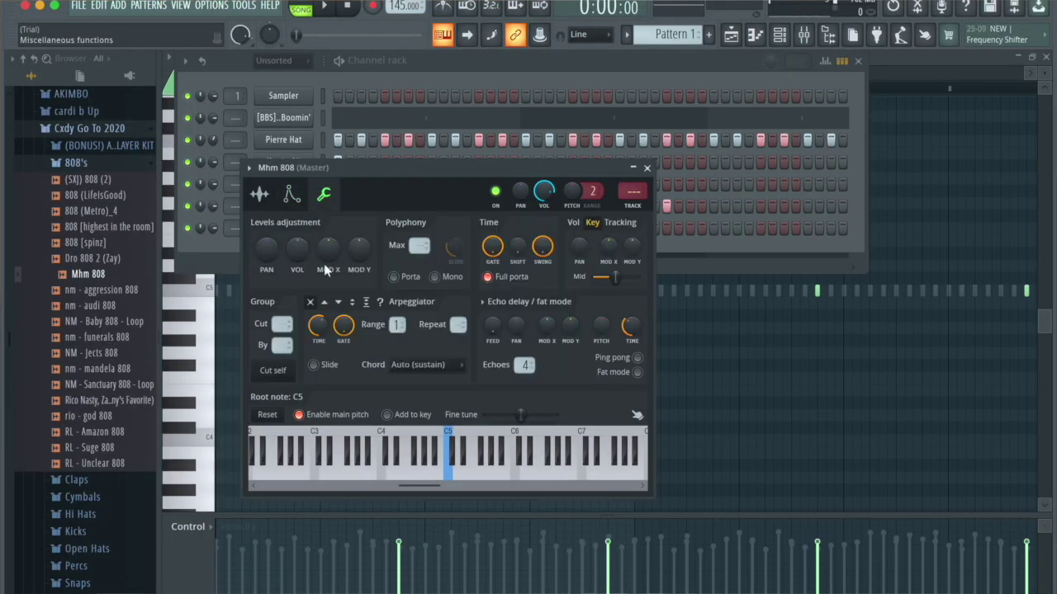
{"action": "left_click", "coordinate": [273, 373]}
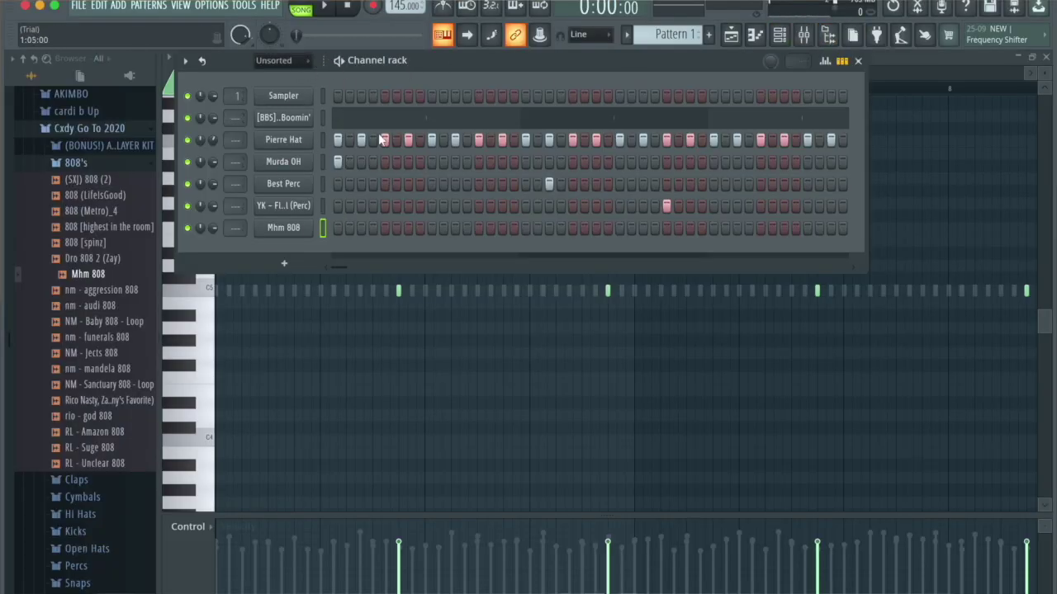
Set the Channel rack filter to All to reveal the looperman loop, then select all eight channels.
{"action": "left_click", "coordinate": [285, 64]}
{"action": "left_click", "coordinate": [279, 102]}
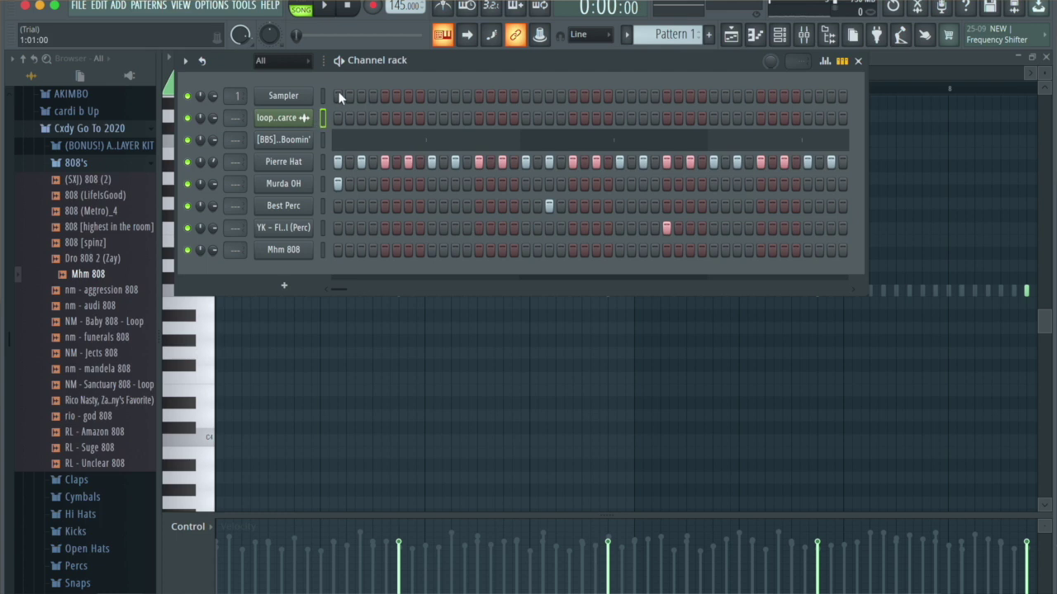
{"action": "key", "text": "ctrl+a"}
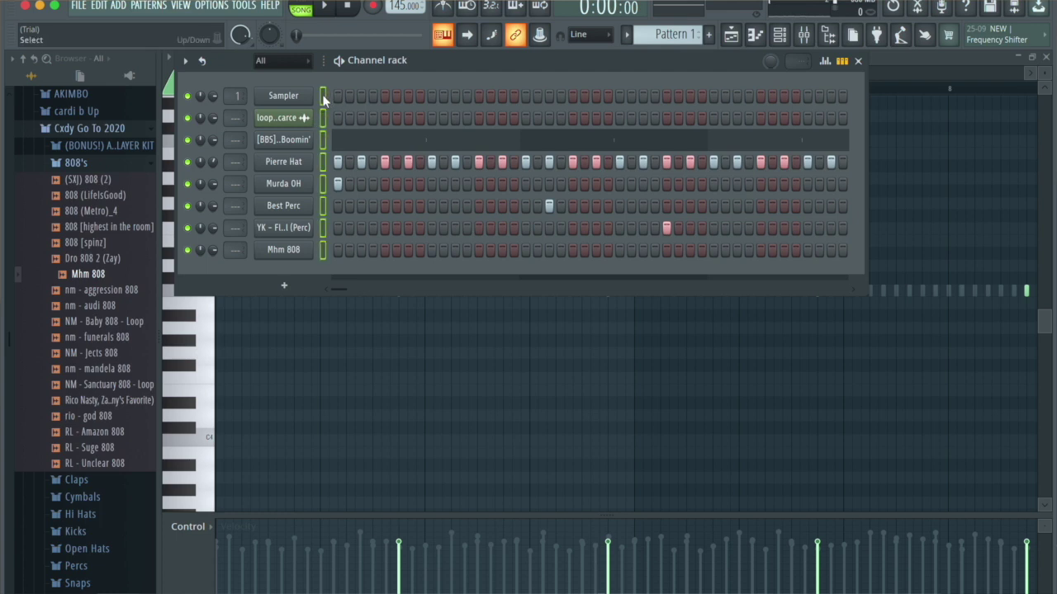
{"action": "left_click", "coordinate": [322, 141]}
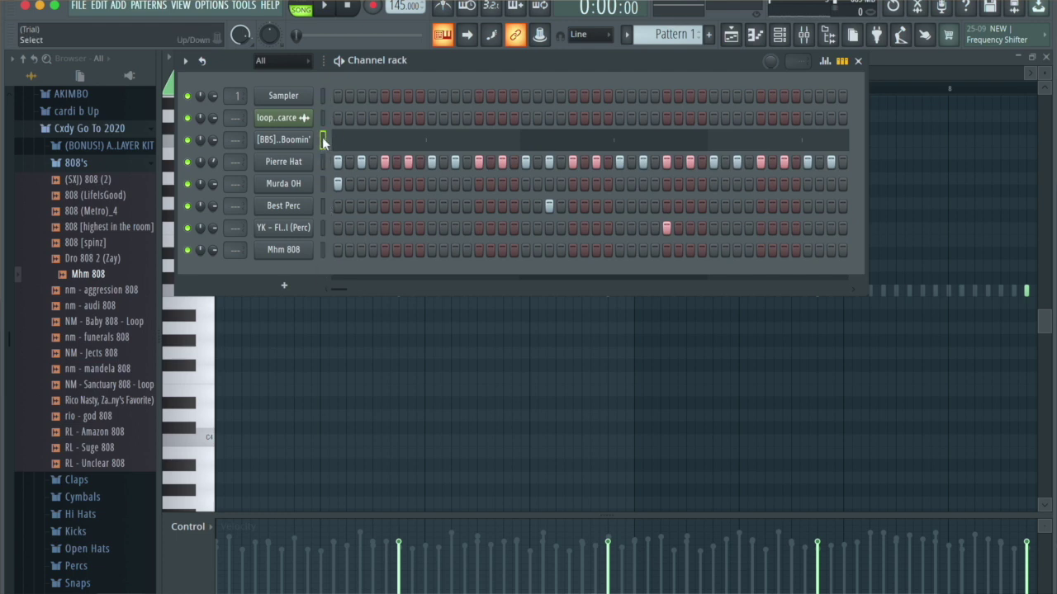
{"action": "left_click", "coordinate": [323, 140]}
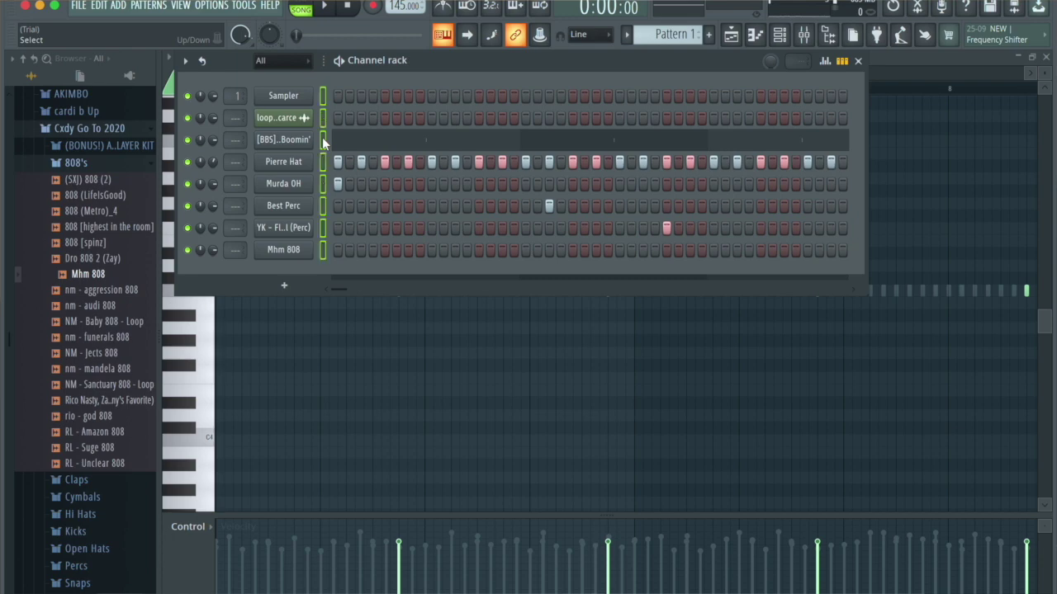
{"action": "left_click", "coordinate": [803, 36]}
{"action": "left_click", "coordinate": [803, 35]}
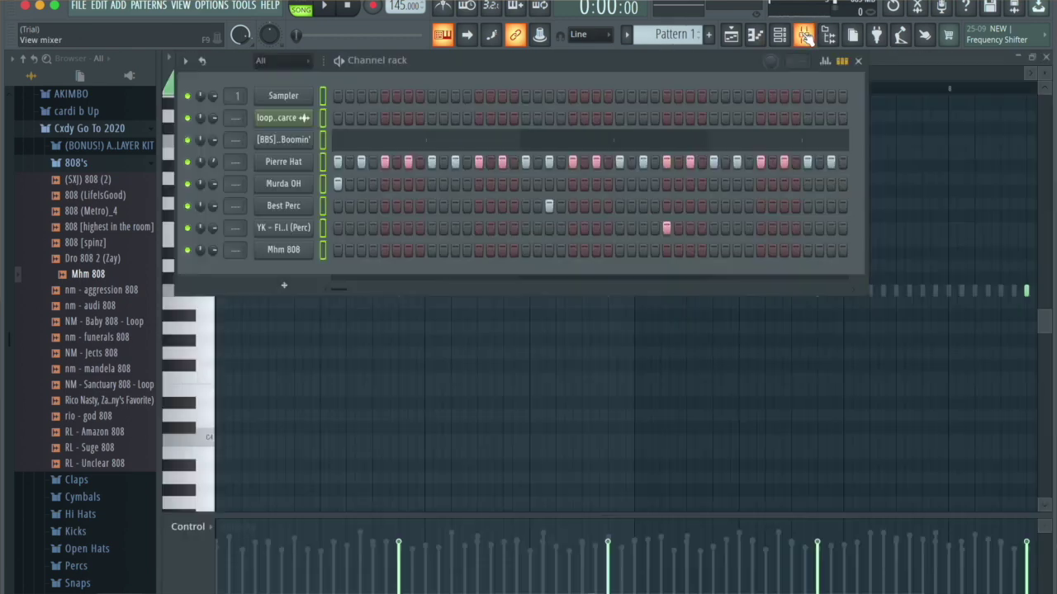
Route the selected channels to consecutive mixer inserts starting at Insert 1 with Ctrl+L.
{"action": "left_click", "coordinate": [803, 36]}
{"action": "left_click", "coordinate": [247, 208]}
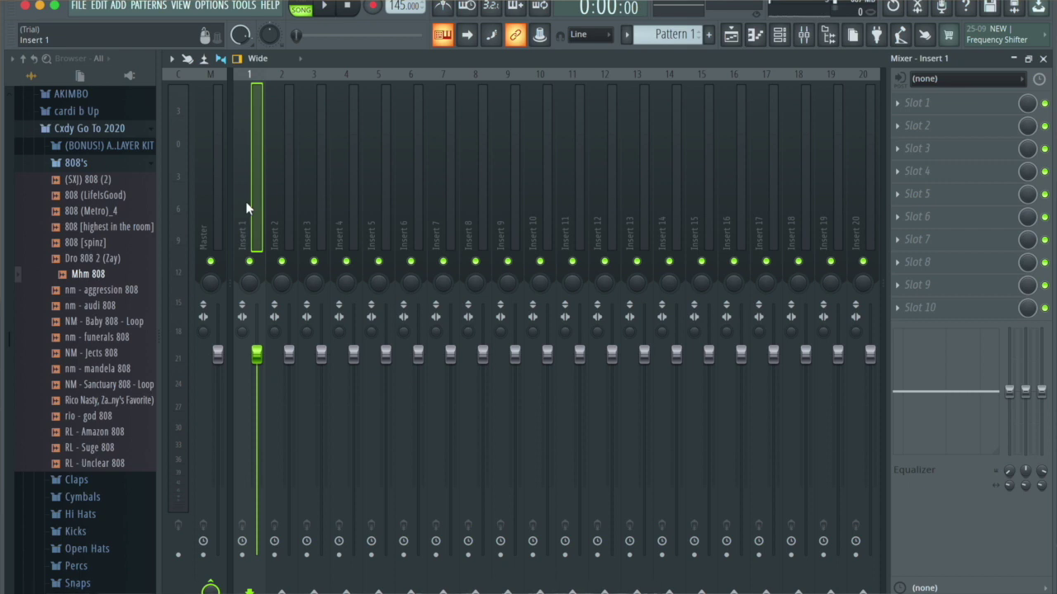
{"action": "key", "text": "ctrl+l"}
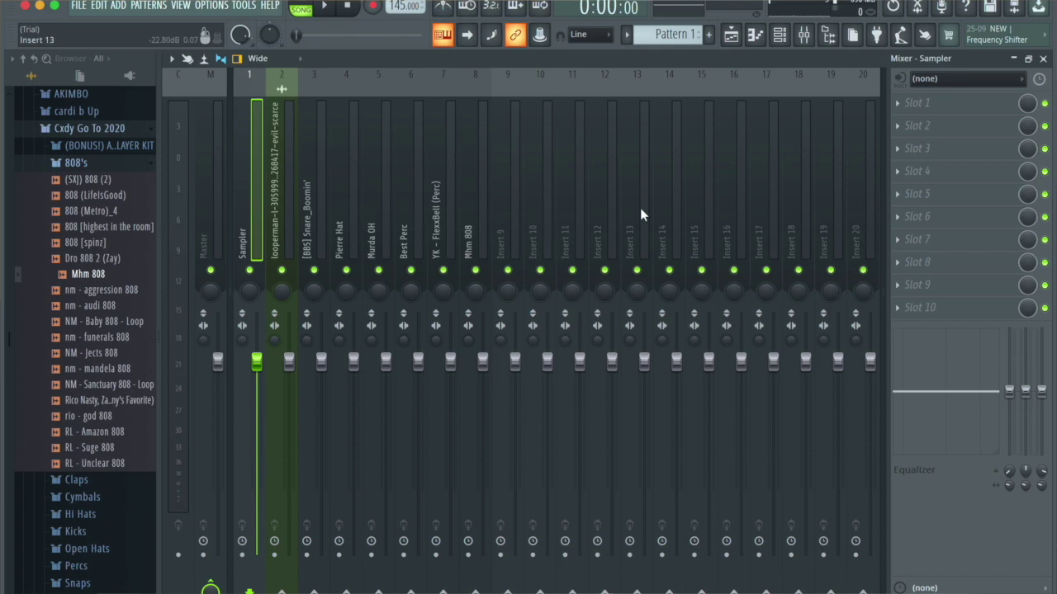
Play and stop the beat to check the newly named mixer inserts.
{"action": "left_click", "coordinate": [803, 35]}
{"action": "left_click", "coordinate": [803, 36]}
{"action": "left_click", "coordinate": [803, 35]}
{"action": "left_click", "coordinate": [803, 35]}
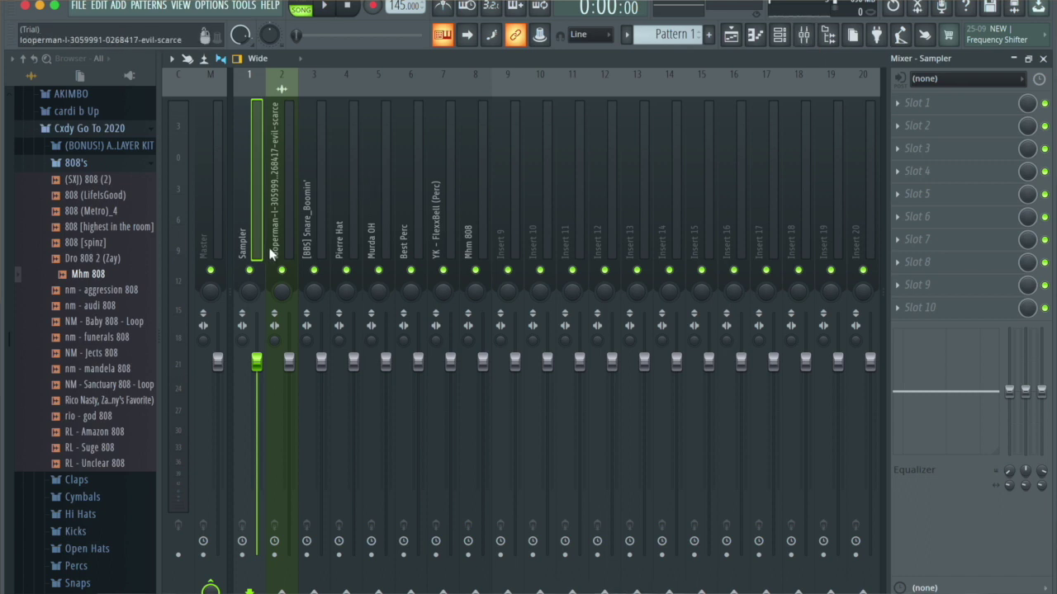
{"action": "key", "text": "space"}
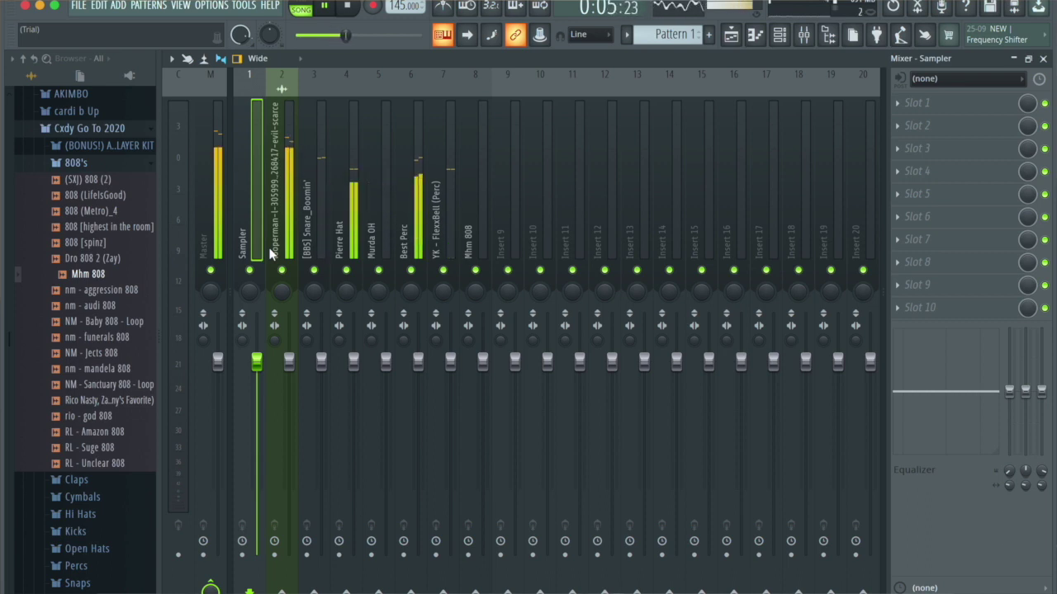
{"action": "key", "text": "space"}
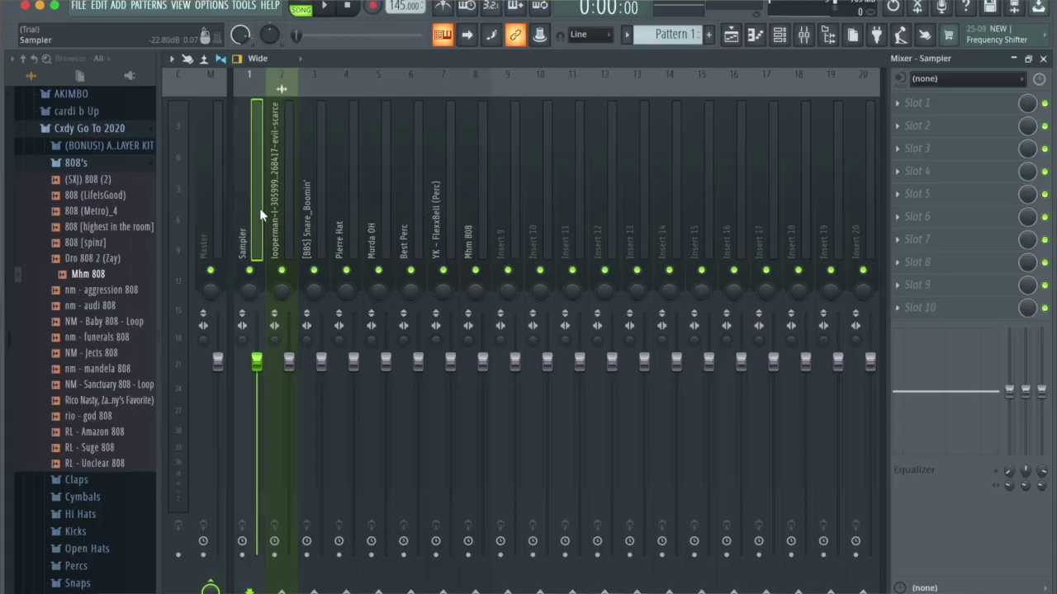
Load Wave Candy on the loop's insert in Spectrum mode with 8192-band max resolution.
{"action": "left_click", "coordinate": [957, 310]}
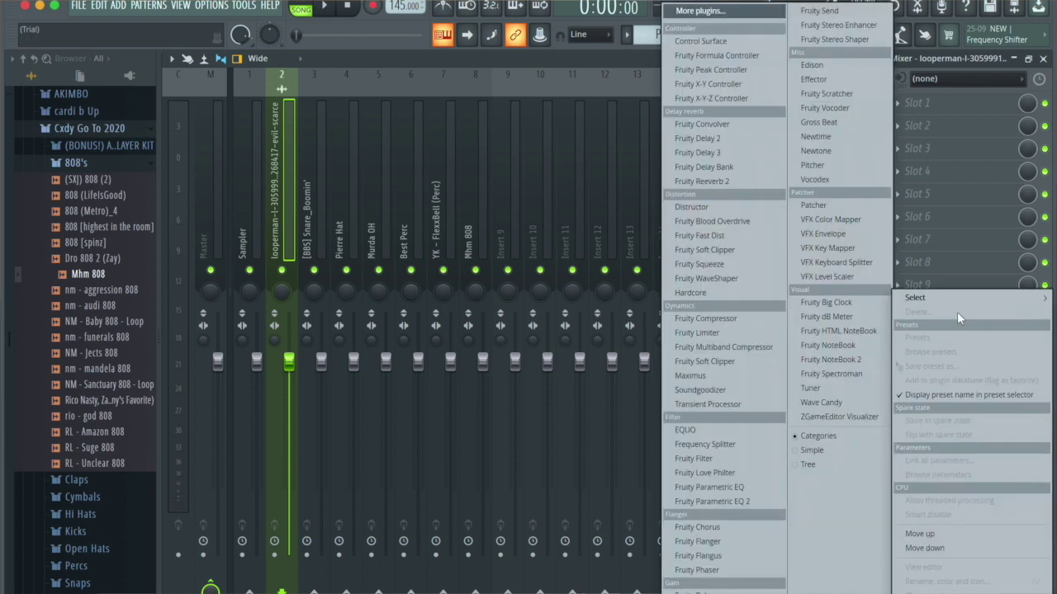
{"action": "mouse_move", "coordinate": [944, 303]}
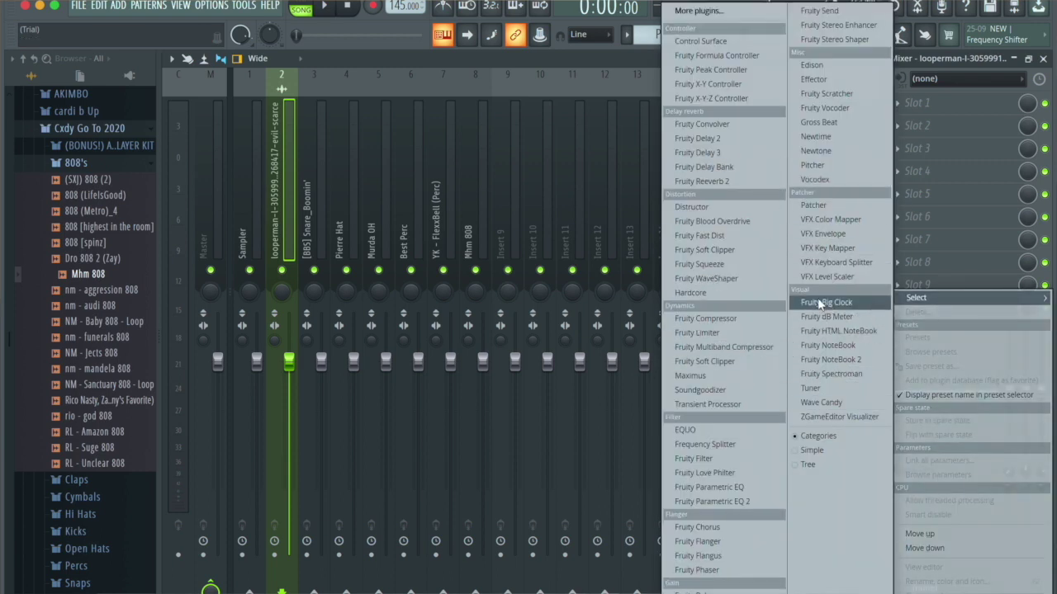
{"action": "left_click", "coordinate": [822, 402]}
{"action": "left_click_drag", "start_coordinate": [476, 231], "coordinate": [814, 185]}
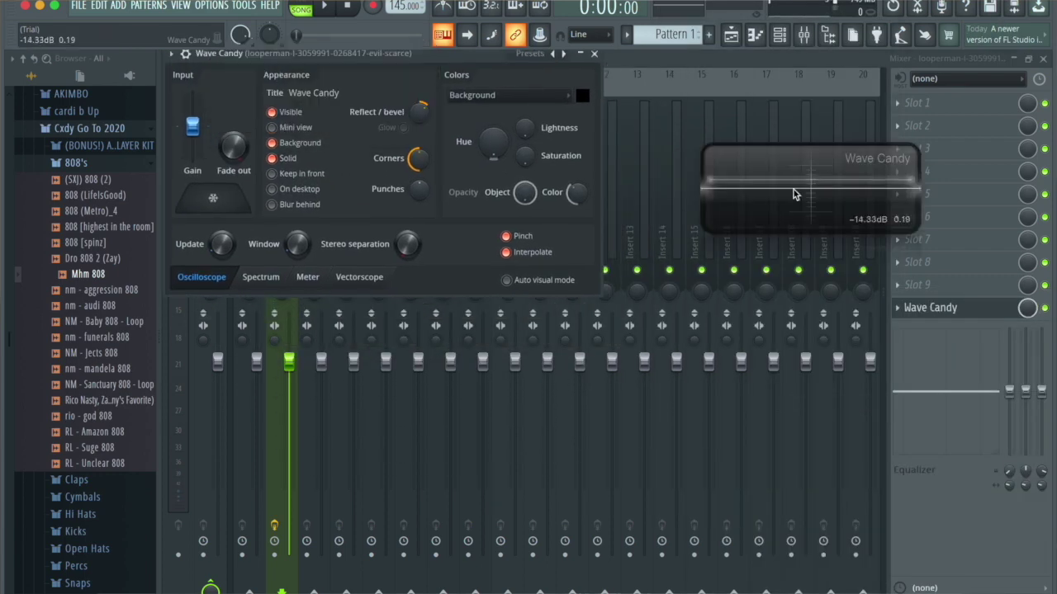
{"action": "left_click", "coordinate": [281, 278]}
{"action": "left_click", "coordinate": [337, 244]}
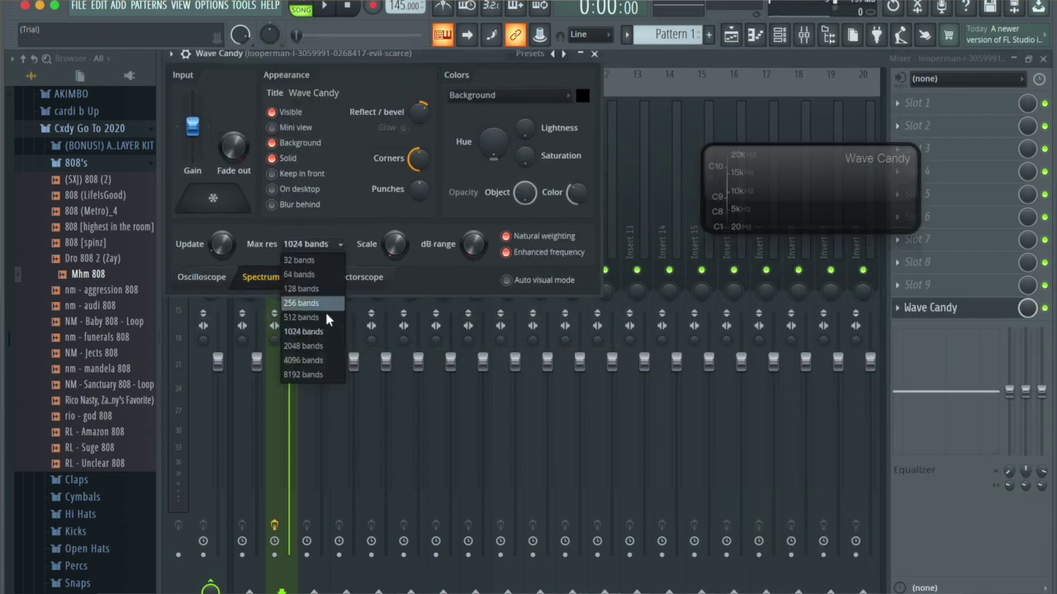
{"action": "left_click", "coordinate": [312, 374]}
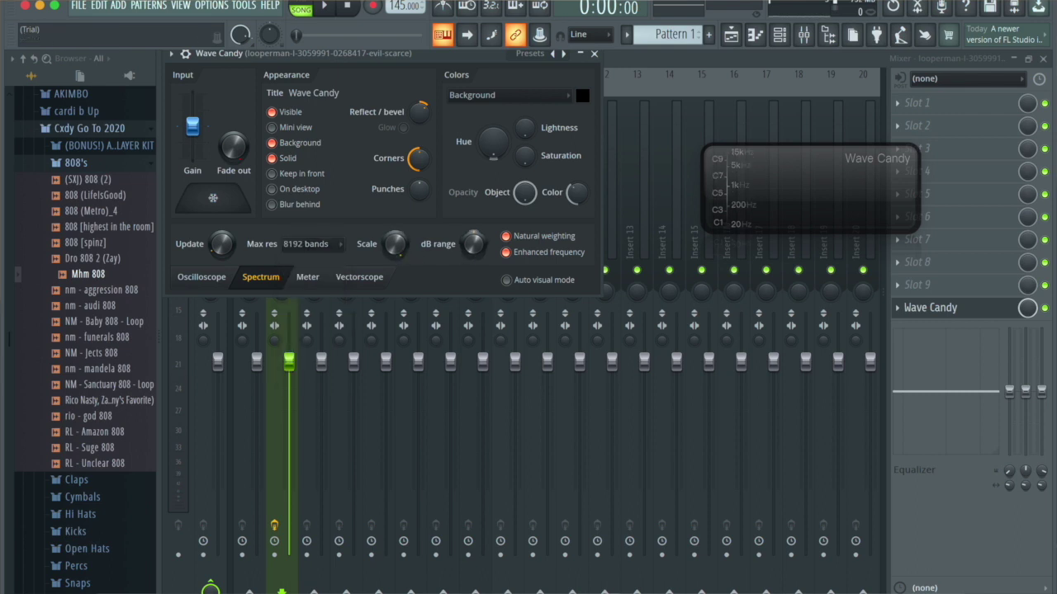
Enlarge the spectrogram, play the loop and freeze its picture over the piano roll.
{"action": "left_click_drag", "start_coordinate": [703, 231], "coordinate": [252, 587]}
{"action": "key", "text": "space"}
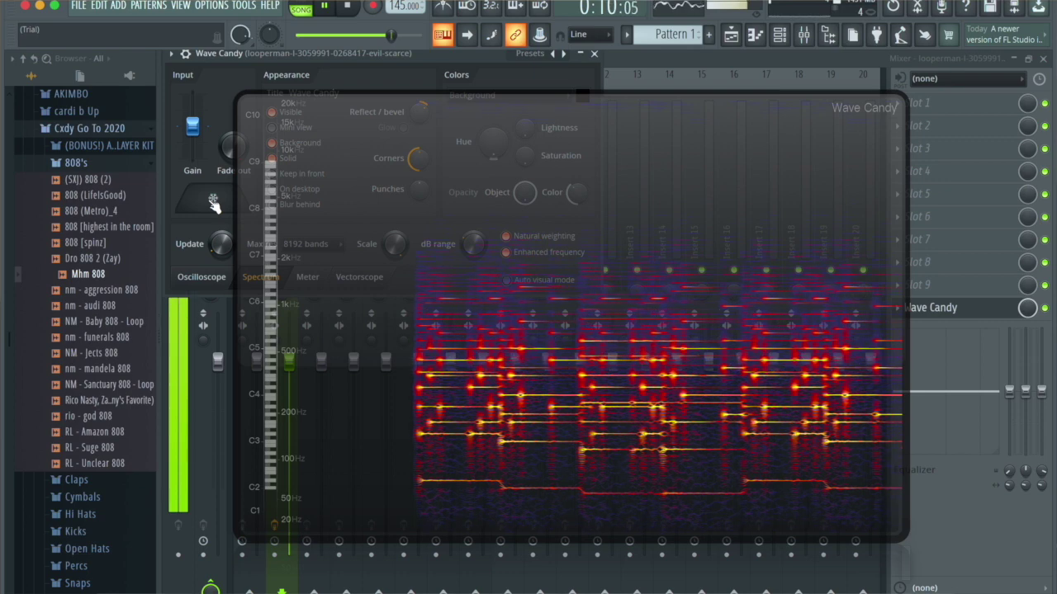
{"action": "left_click", "coordinate": [213, 200]}
{"action": "key", "text": "space"}
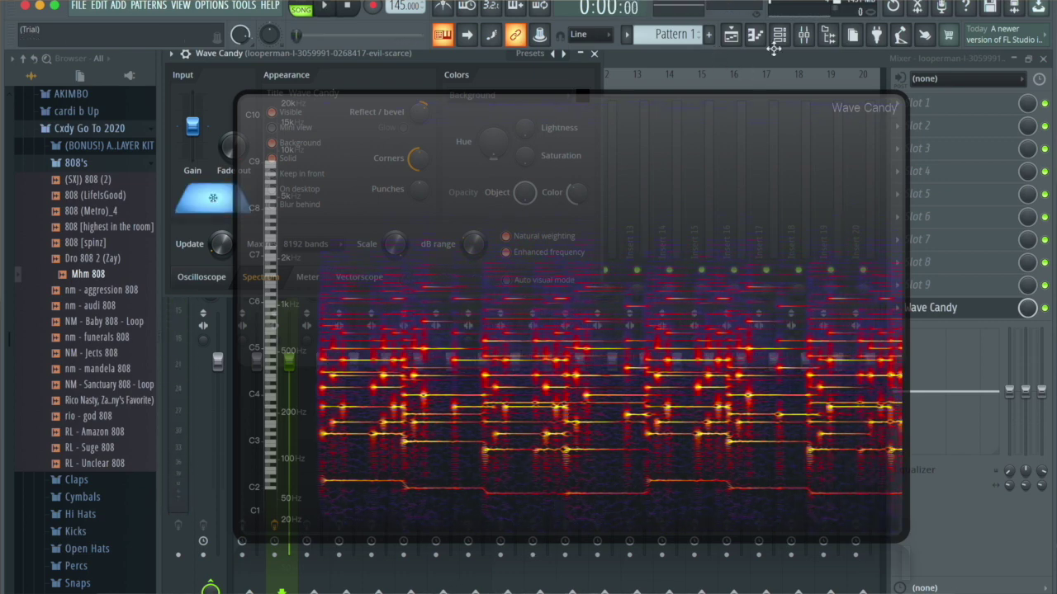
{"action": "left_click", "coordinate": [756, 35]}
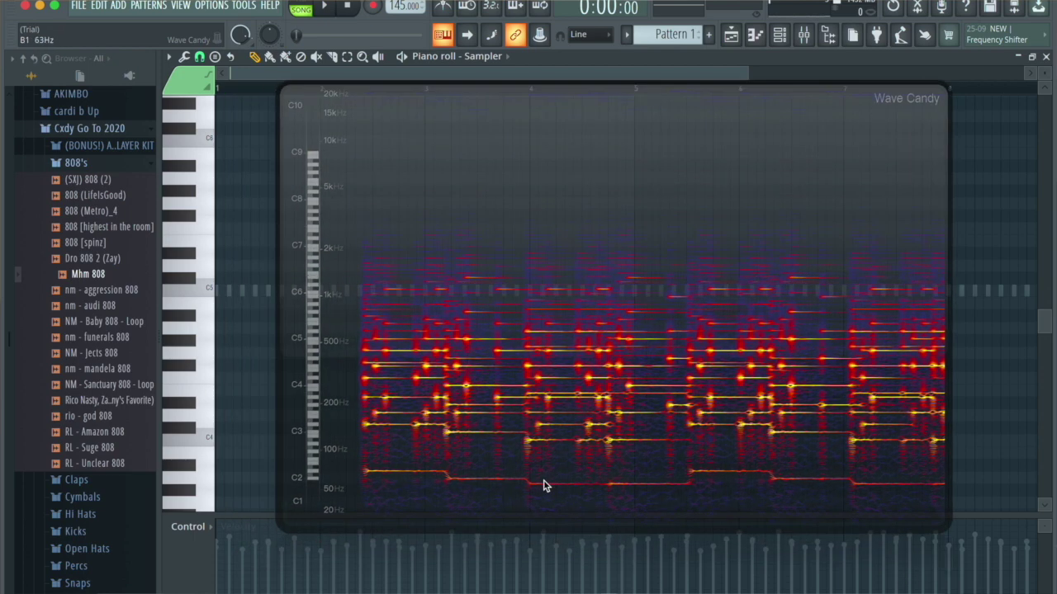
Make the piano roll target the Mhm 808 channel and play the loop once.
{"action": "left_click", "coordinate": [498, 58]}
{"action": "left_click", "coordinate": [497, 57]}
{"action": "left_click", "coordinate": [496, 57]}
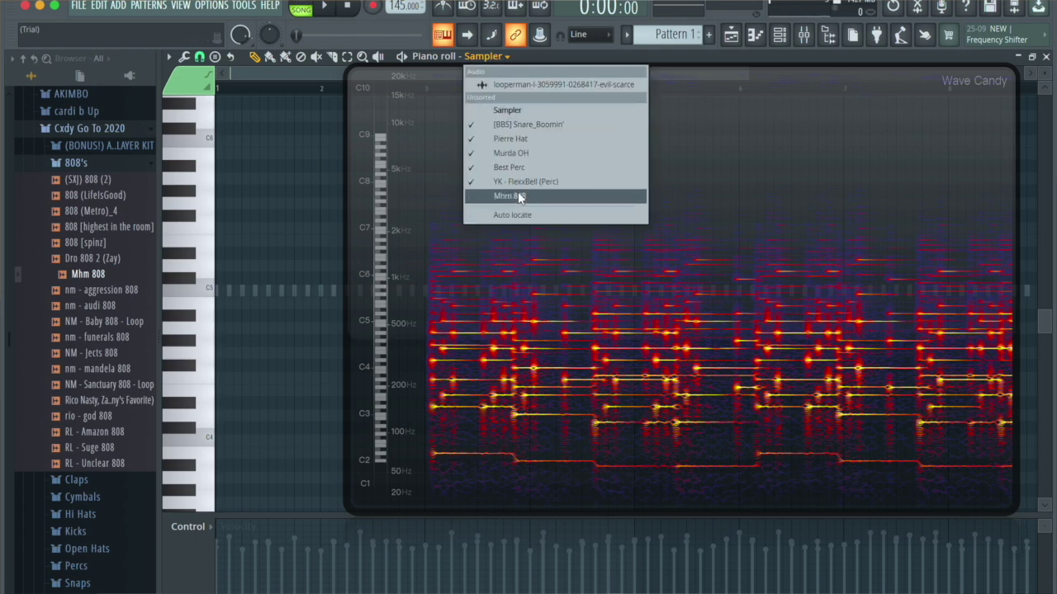
{"action": "left_click", "coordinate": [496, 57]}
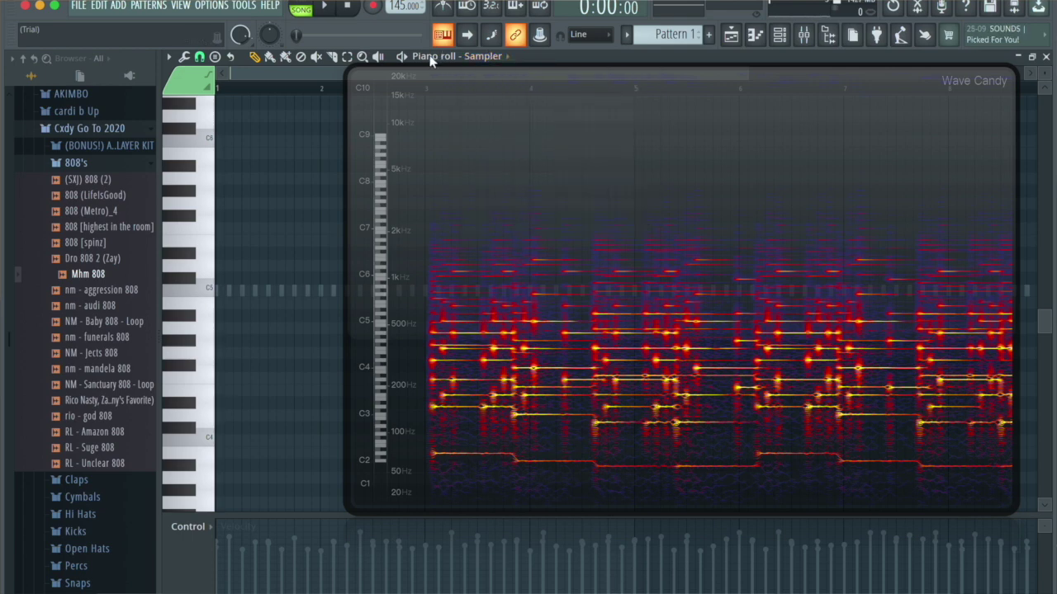
{"action": "left_click", "coordinate": [482, 58]}
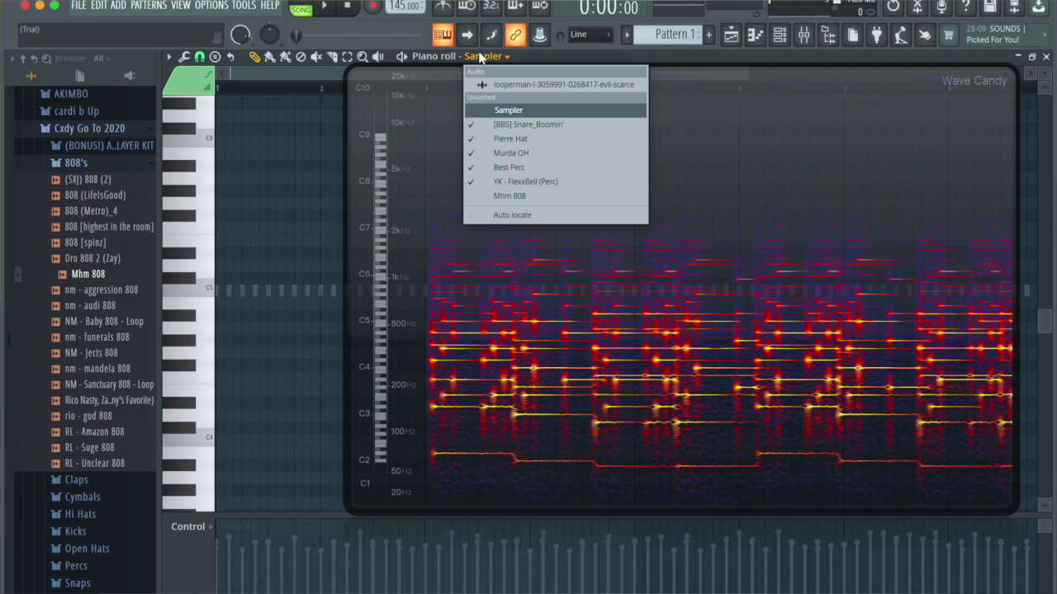
{"action": "left_click", "coordinate": [510, 196]}
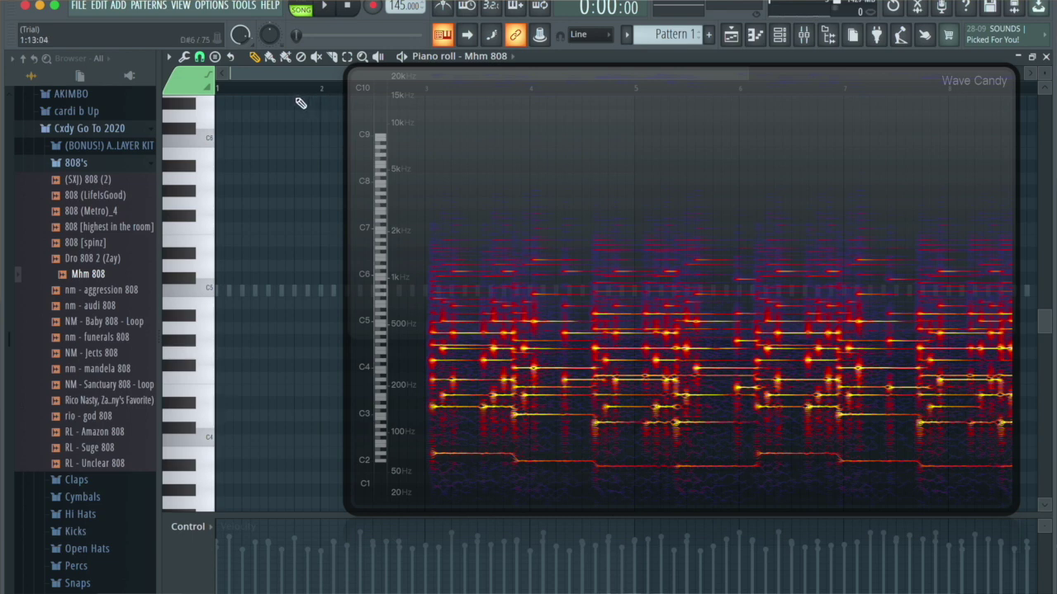
{"action": "key", "text": "space"}
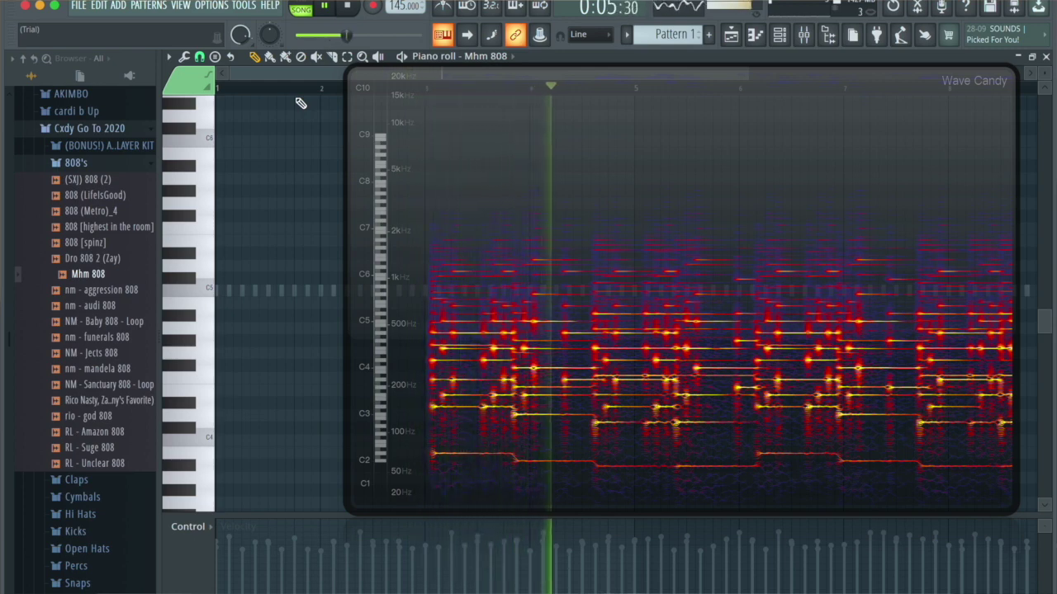
{"action": "key", "text": "space"}
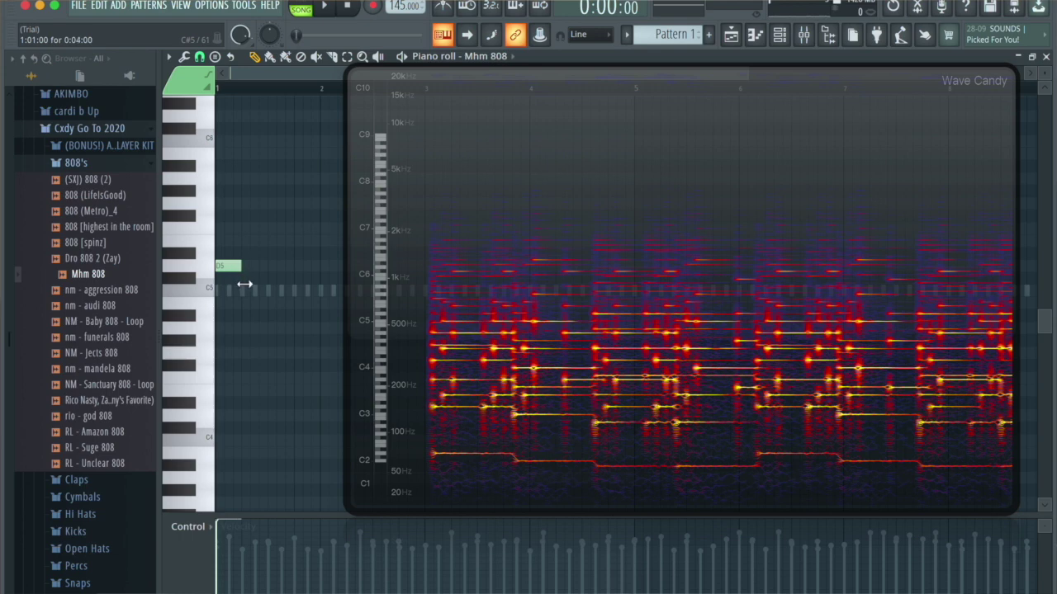
Trace a D5 note and two C5 808 notes from the spectrogram.
{"action": "left_click", "coordinate": [295, 267]}
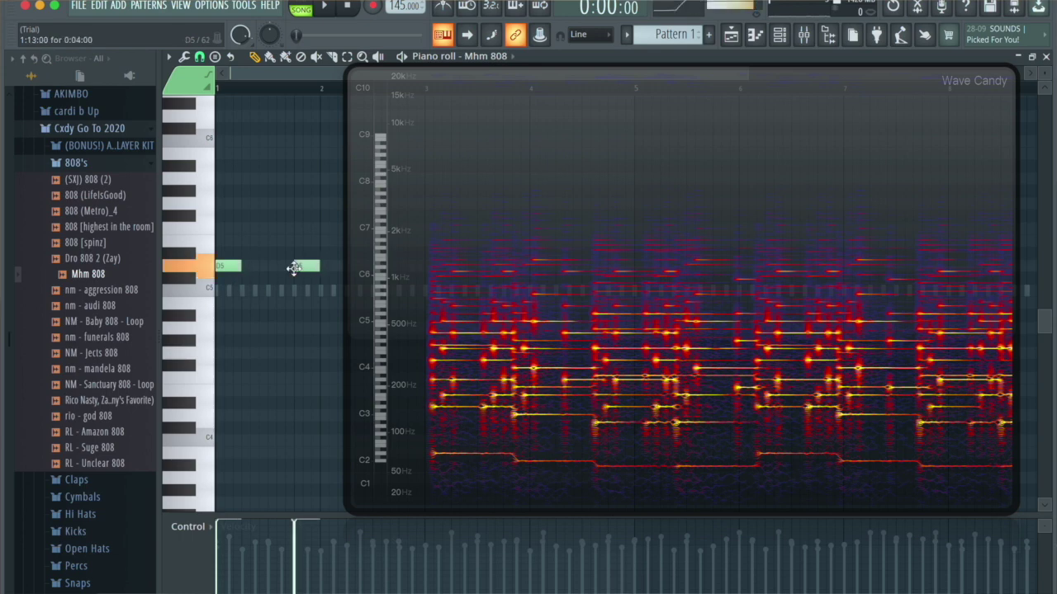
{"action": "left_click_drag", "start_coordinate": [424, 341], "coordinate": [549, 342]}
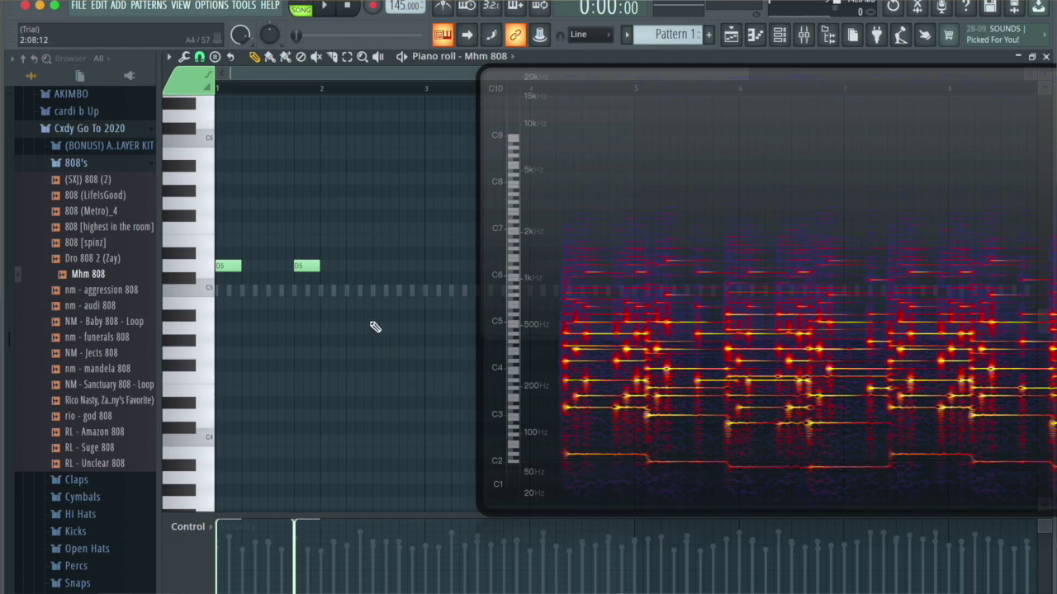
{"action": "left_click", "coordinate": [347, 292]}
{"action": "scroll", "coordinate": [409, 333], "scroll_direction": "up", "scroll_amount": 3}
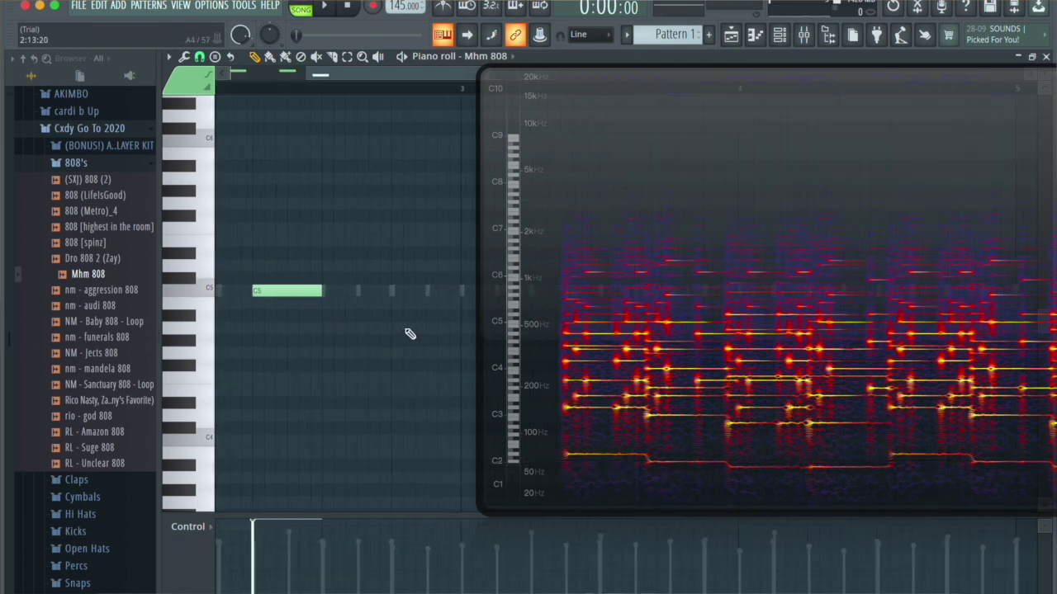
{"action": "left_click", "coordinate": [353, 292]}
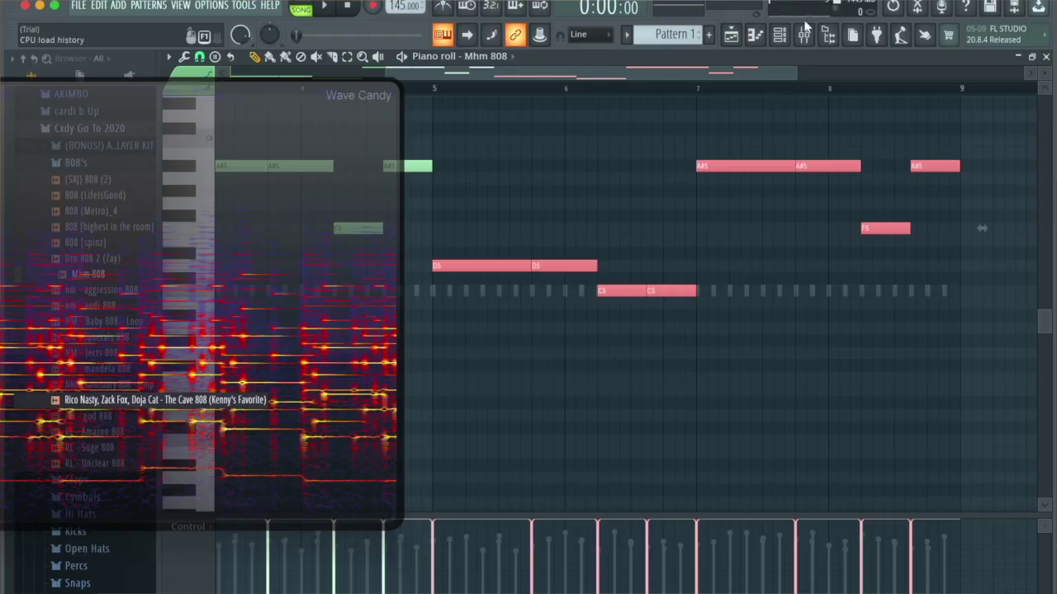
Delete Wave Candy from the loop's mixer insert and play the Playlist arrangement.
{"action": "left_click", "coordinate": [804, 34]}
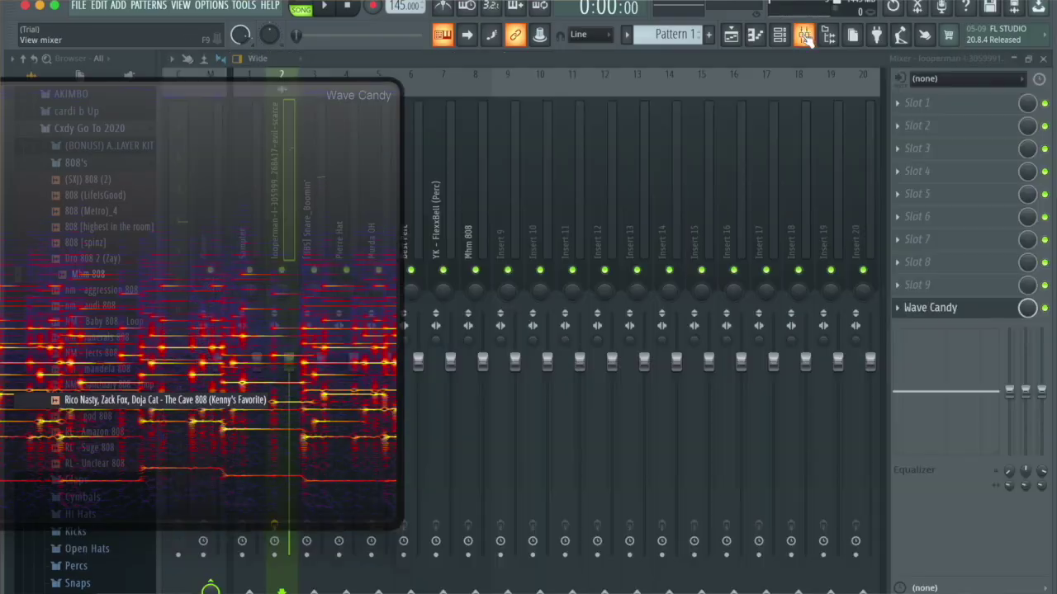
{"action": "left_click", "coordinate": [902, 310]}
{"action": "left_click", "coordinate": [941, 293]}
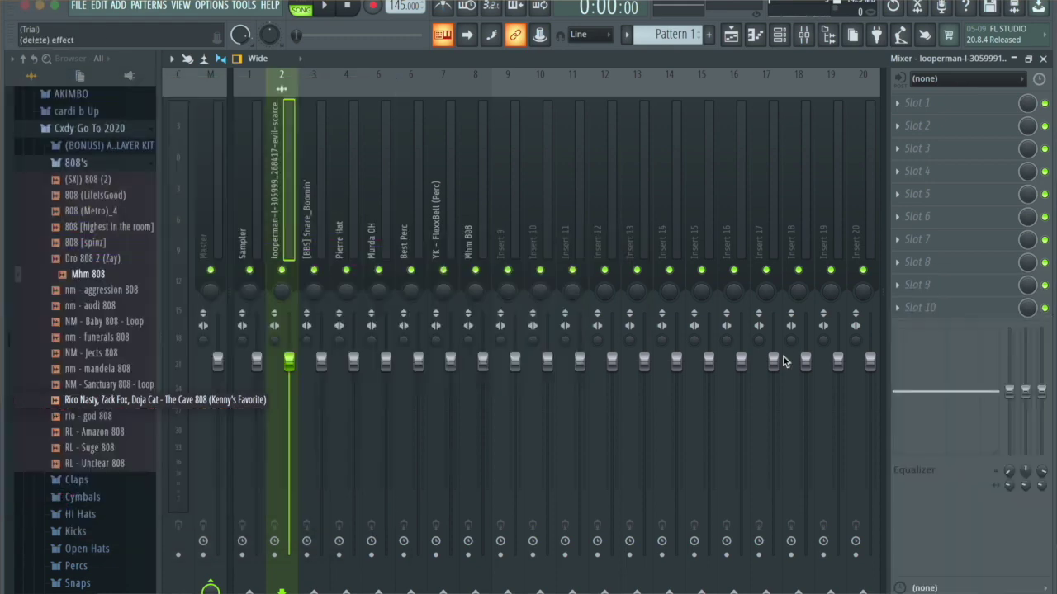
{"action": "left_click", "coordinate": [742, 45]}
{"action": "key", "text": "space"}
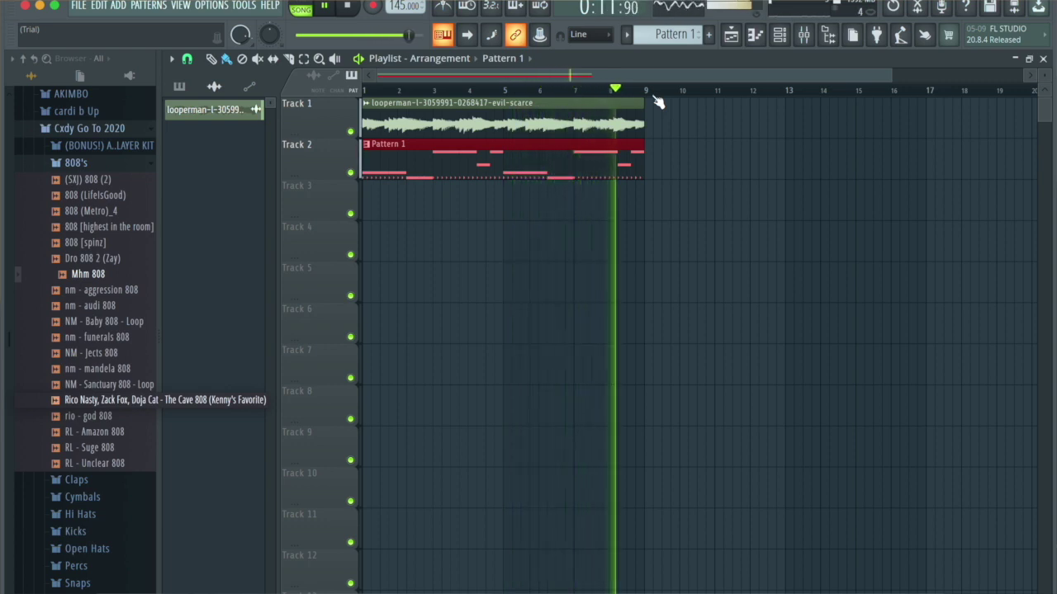
Add nm - berry kick from the Kicks folder as a channel and paste the 808 notes into it.
{"action": "left_click", "coordinate": [779, 35]}
{"action": "key", "text": "space"}
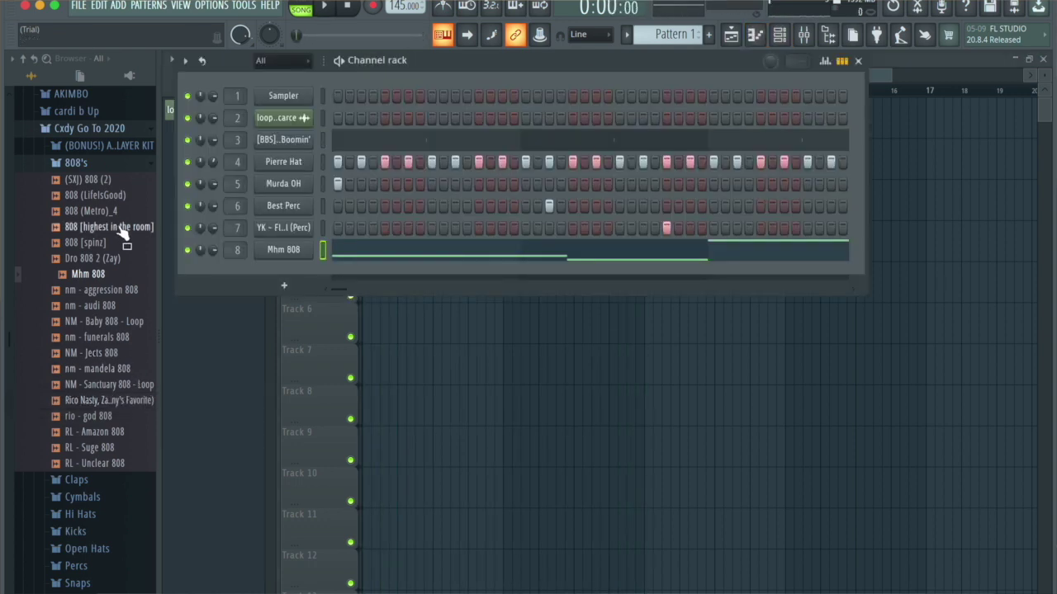
{"action": "left_click", "coordinate": [116, 145]}
{"action": "left_click", "coordinate": [115, 145]}
{"action": "left_click", "coordinate": [78, 232]}
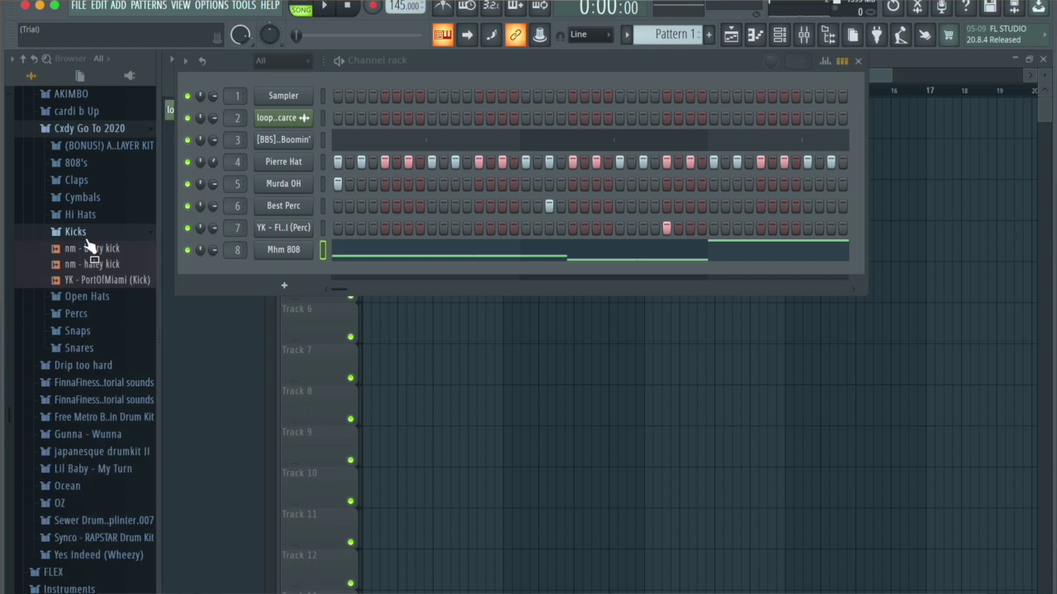
{"action": "left_click_drag", "start_coordinate": [97, 256], "coordinate": [317, 270]}
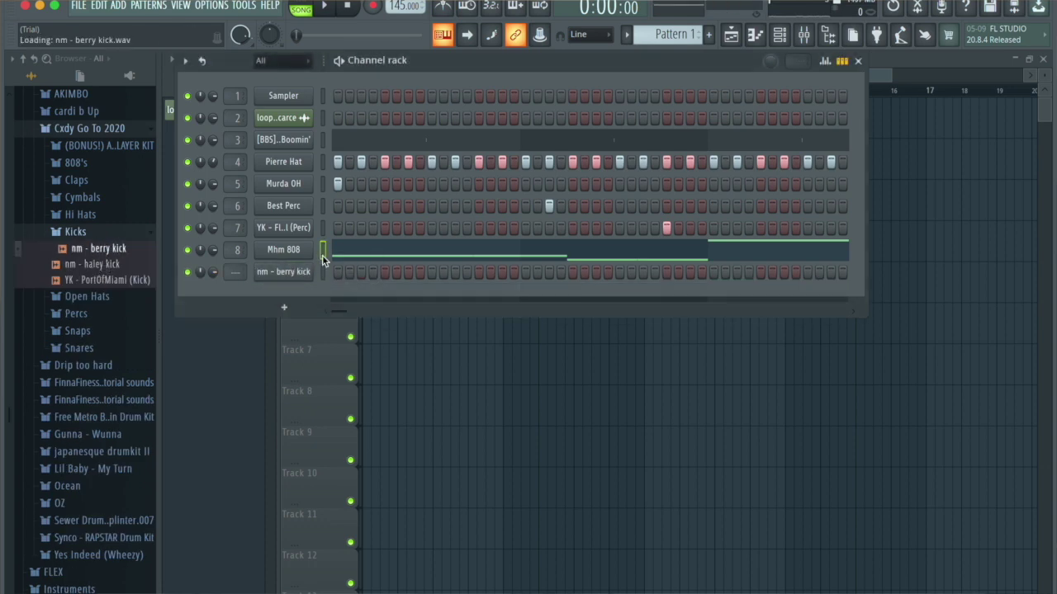
{"action": "key", "text": "ctrl+v"}
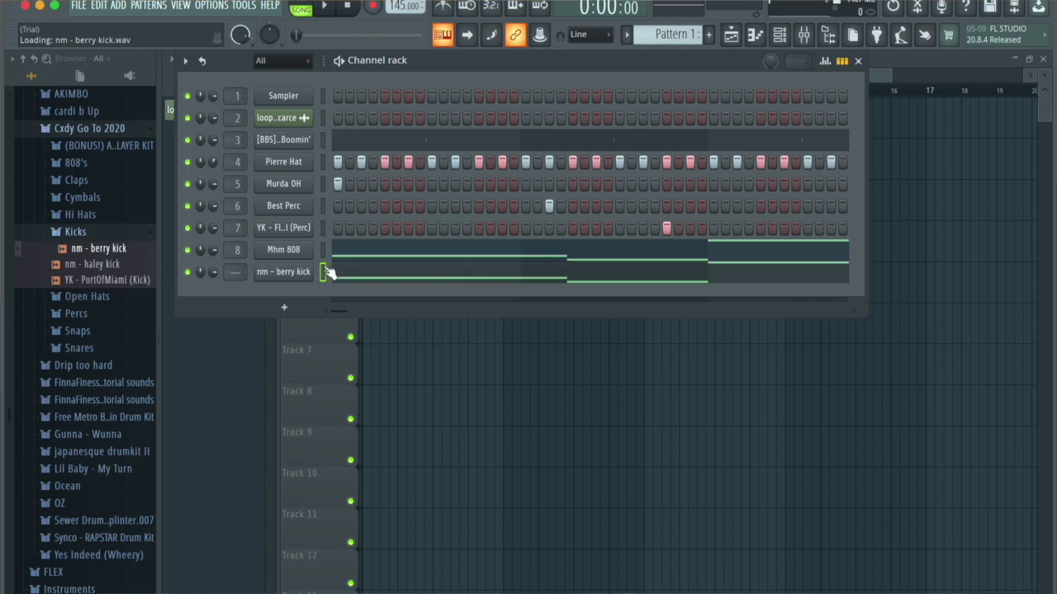
Transpose the kick's two A#5 notes down to C5 in its piano roll.
{"action": "left_click", "coordinate": [347, 277]}
{"action": "left_click", "coordinate": [525, 165]}
{"action": "key", "text": "Down"}
{"action": "key", "text": "Down"}
{"action": "key", "text": "Down"}
{"action": "key", "text": "Down"}
{"action": "key", "text": "Down"}
{"action": "key", "text": "Down"}
{"action": "key", "text": "Down"}
{"action": "key", "text": "Down"}
{"action": "key", "text": "Down"}
{"action": "key", "text": "Down"}
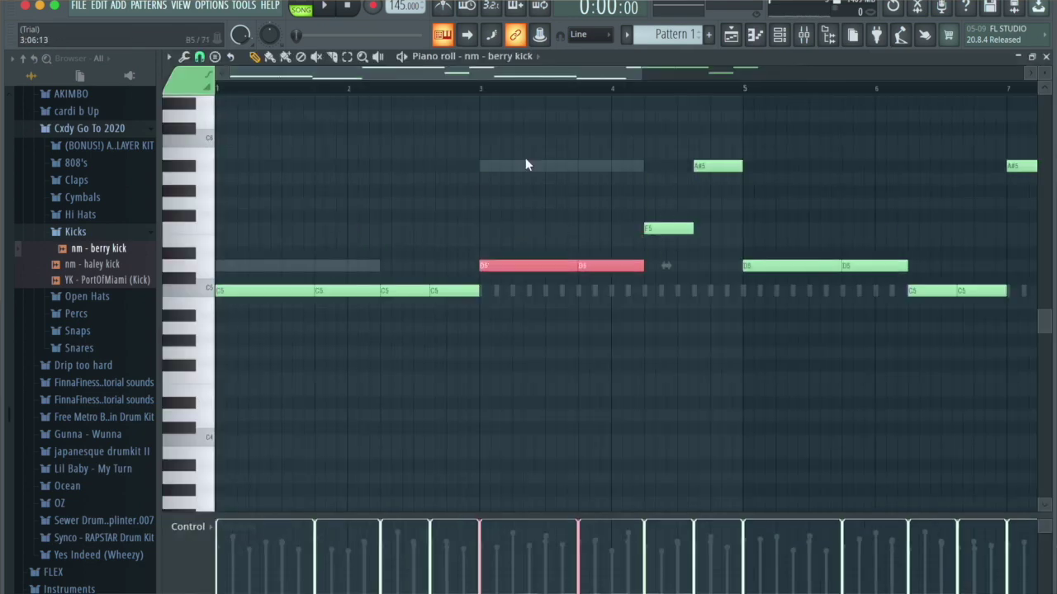
{"action": "left_click", "coordinate": [675, 247]}
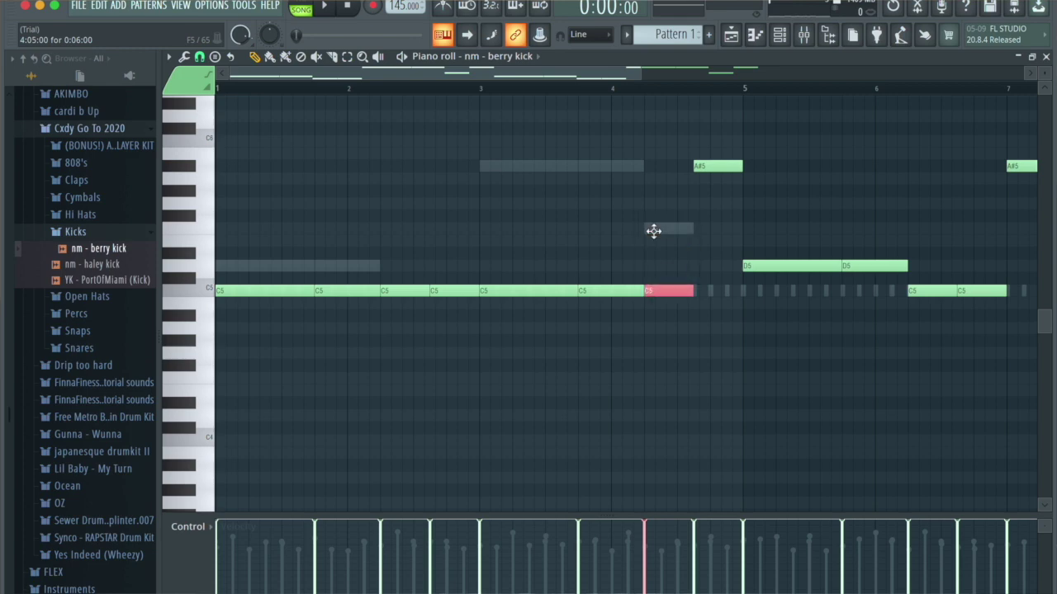
{"action": "left_click", "coordinate": [701, 168]}
{"action": "key", "text": "Down"}
{"action": "key", "text": "Down"}
{"action": "key", "text": "Down"}
{"action": "key", "text": "Down"}
{"action": "key", "text": "Down"}
{"action": "key", "text": "Down"}
{"action": "key", "text": "Down"}
{"action": "key", "text": "Down"}
{"action": "key", "text": "Down"}
{"action": "key", "text": "Down"}
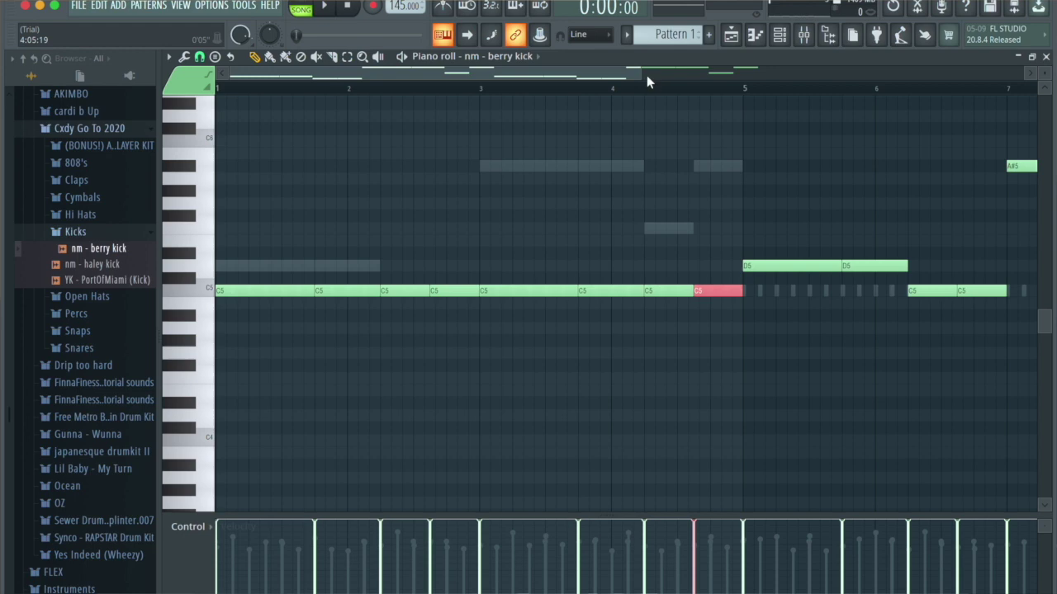
Select and delete the bar 5–9 kick notes, undo it, and add a note near bar 6.
{"action": "left_click_drag", "start_coordinate": [640, 73], "coordinate": [793, 75]}
{"action": "left_click_drag", "start_coordinate": [876, 433], "coordinate": [510, 147]}
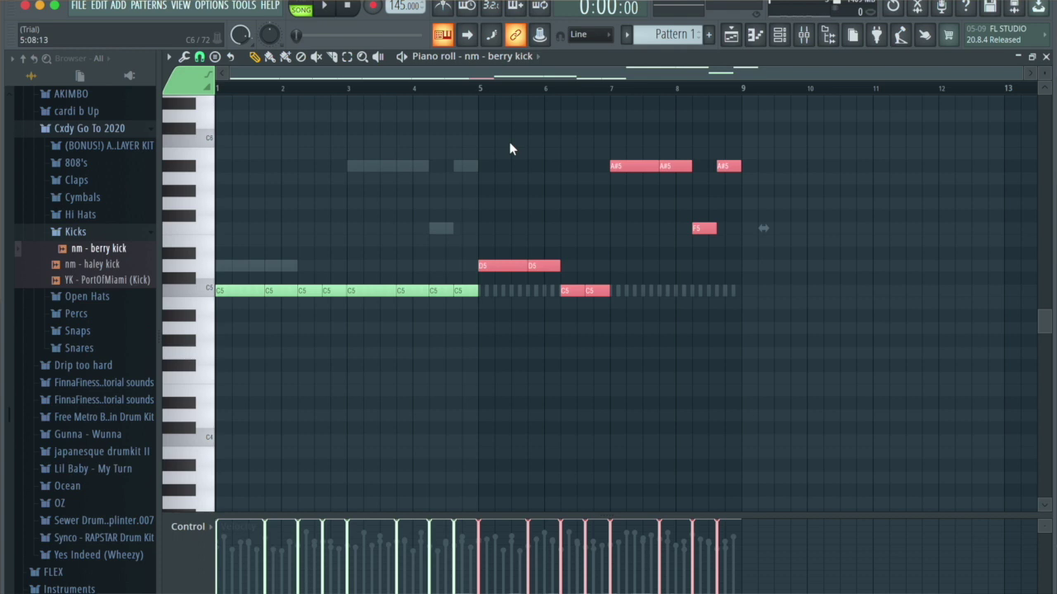
{"action": "key", "text": "Delete"}
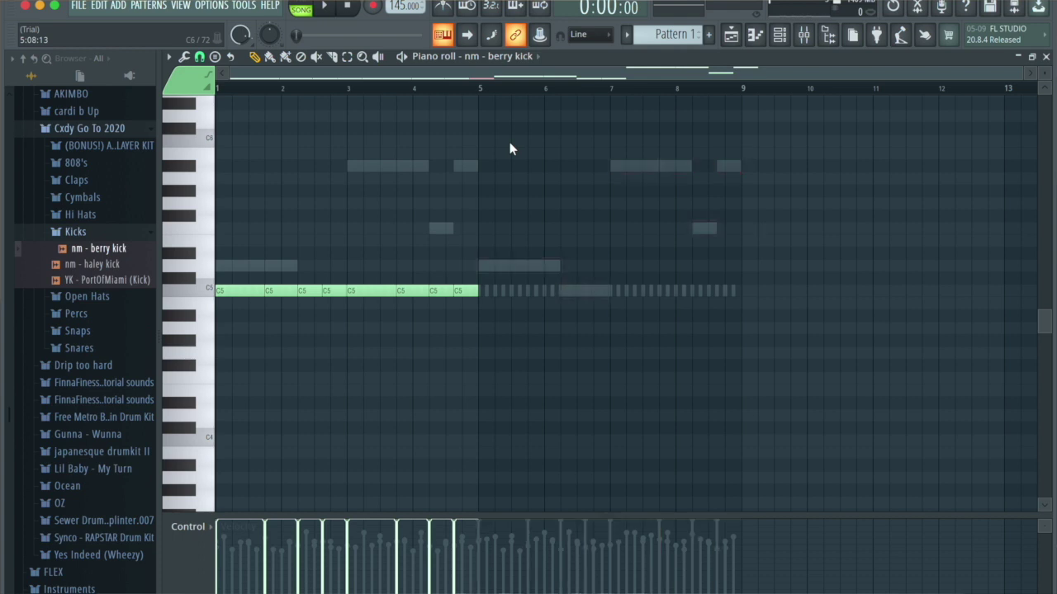
{"action": "key", "text": "ctrl+z"}
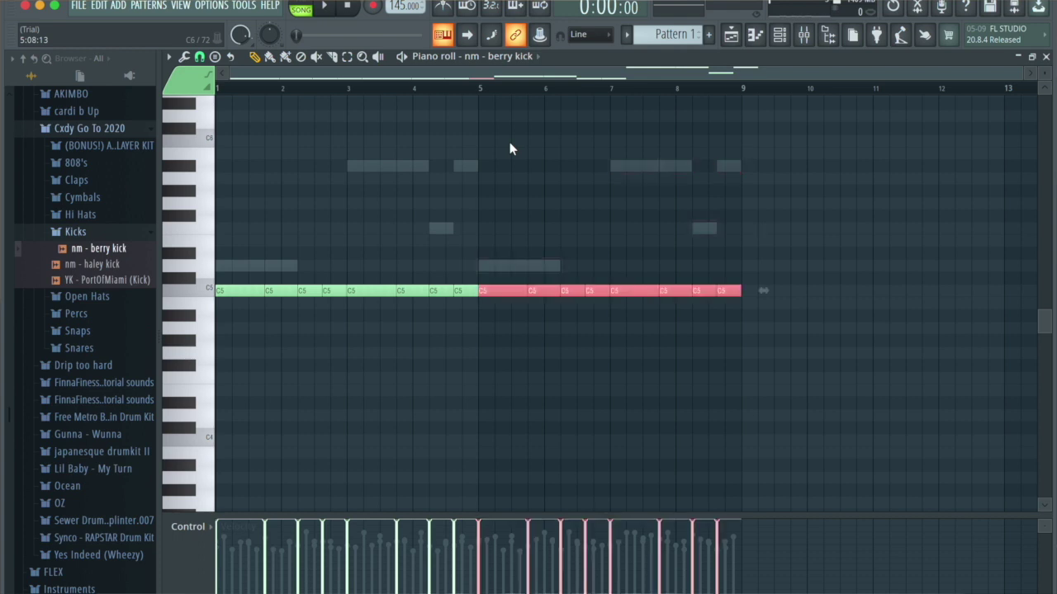
{"action": "left_click", "coordinate": [572, 191]}
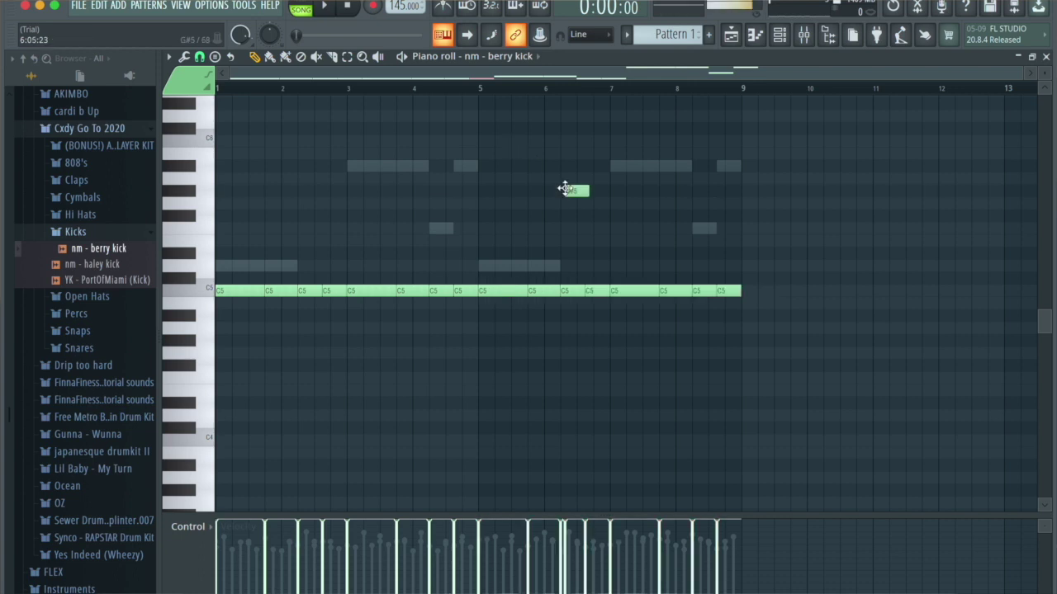